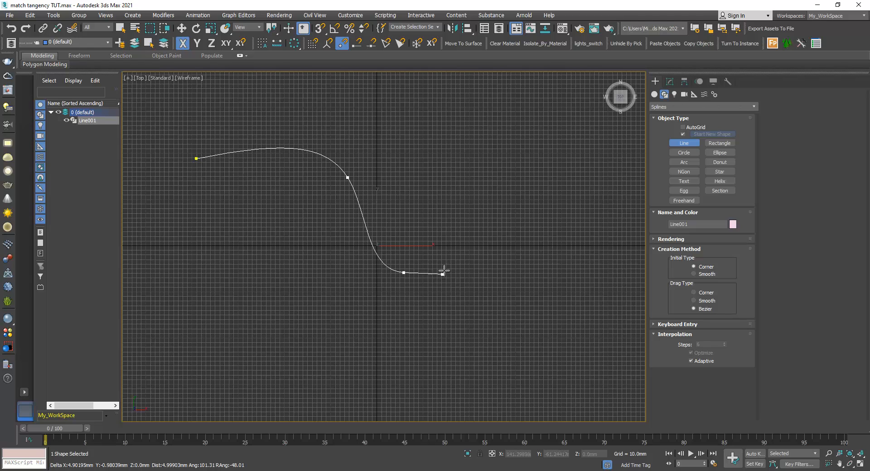
# - Finish the first S-shaped spline at its lower end point and leave the Line tool
pyautogui.rightClick(456, 225)
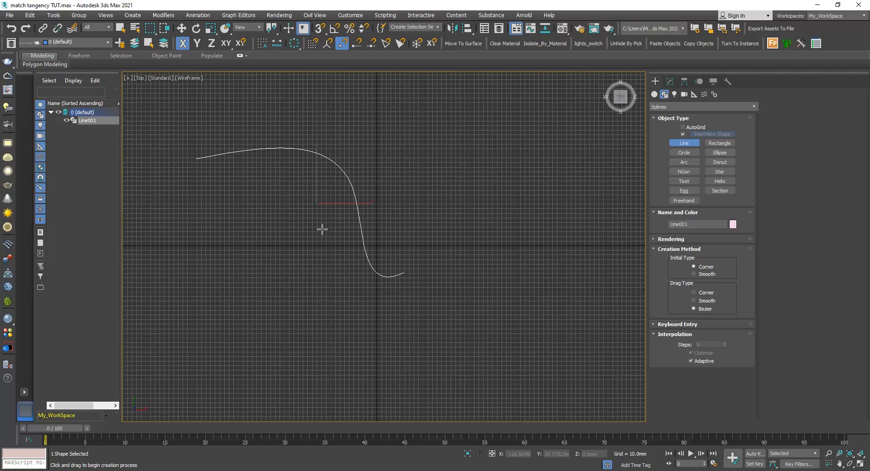
pyautogui.scroll(-3, 323, 230)
pyautogui.scroll(3, 392, 227)
pyautogui.rightClick(392, 224)
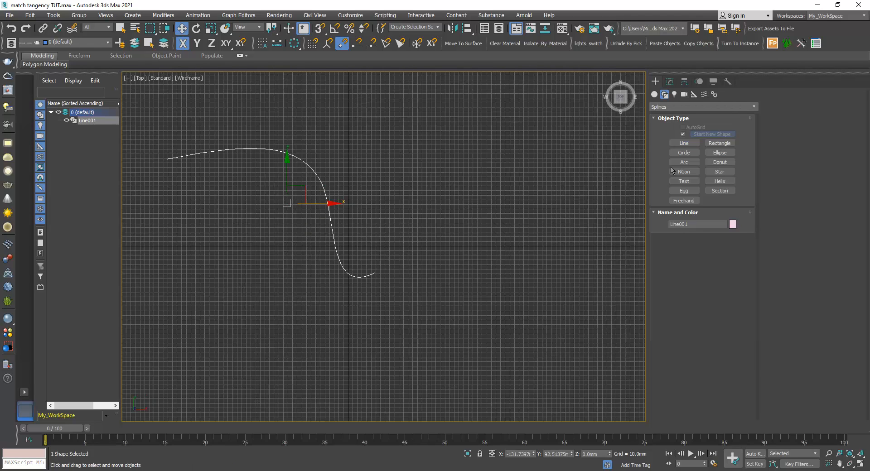
# - Draw a second, wave-shaped Bezier spline with four points beside the first one and leave the Line tool
pyautogui.click(684, 143)
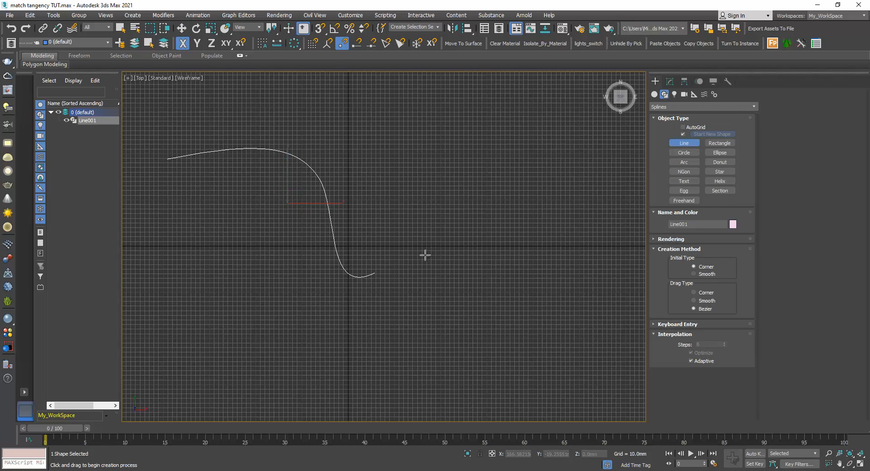
pyautogui.moveTo(425, 255); pyautogui.dragTo(443, 221)
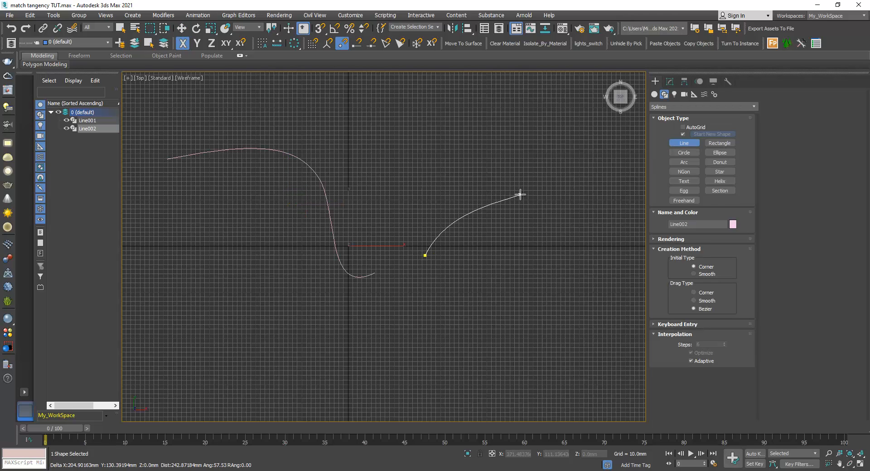
pyautogui.moveTo(521, 195); pyautogui.dragTo(553, 202)
pyautogui.click(557, 320)
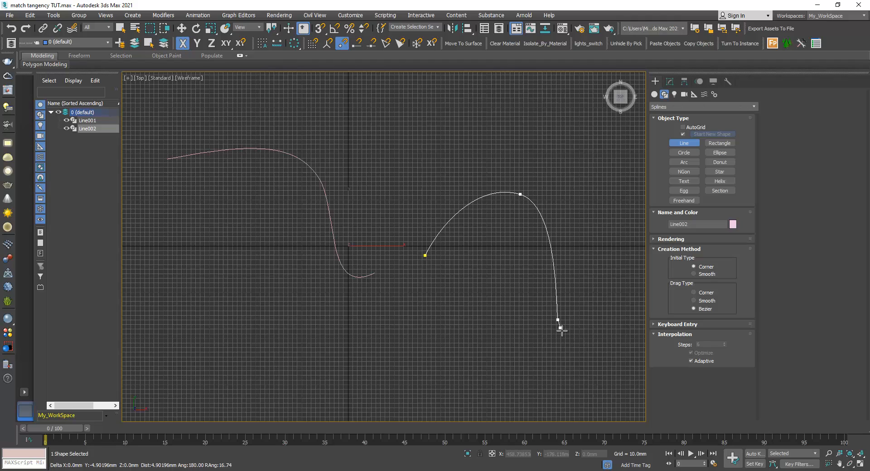
pyautogui.scroll(-4, 562, 347)
pyautogui.scroll(2, 576, 344)
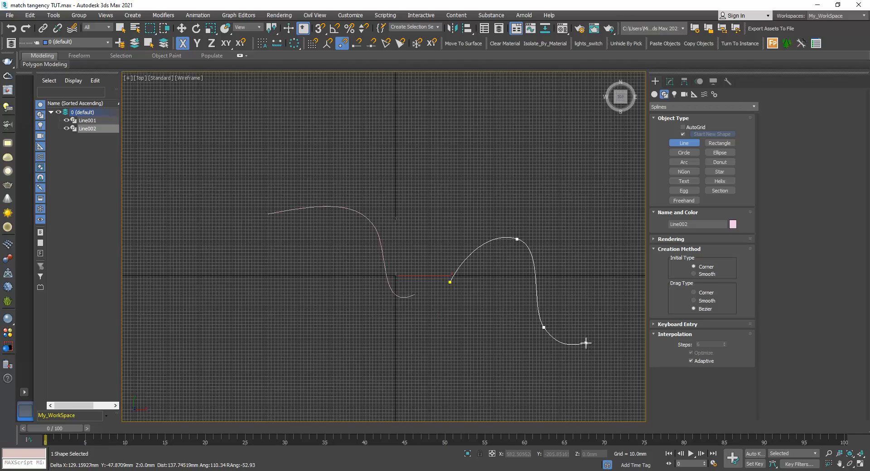
pyautogui.scroll(2, 587, 343)
pyautogui.click(591, 334)
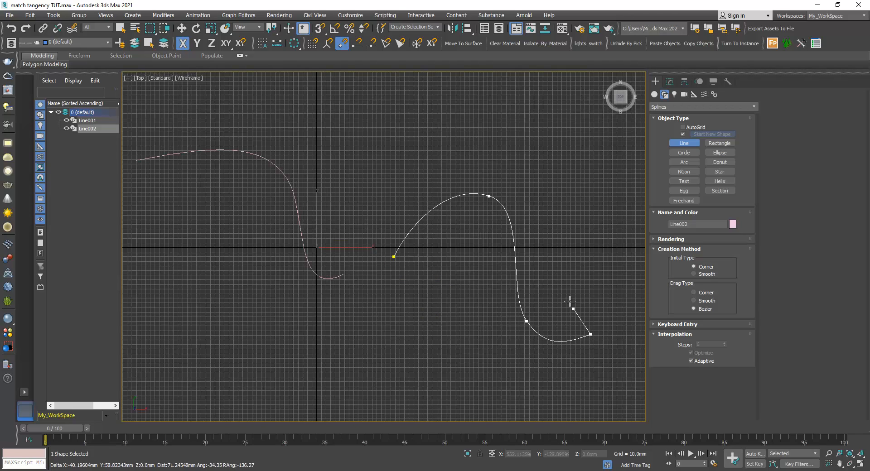
pyautogui.rightClick(570, 302)
pyautogui.scroll(-3, 454, 277)
pyautogui.press('w')
pyautogui.scroll(2, 538, 311)
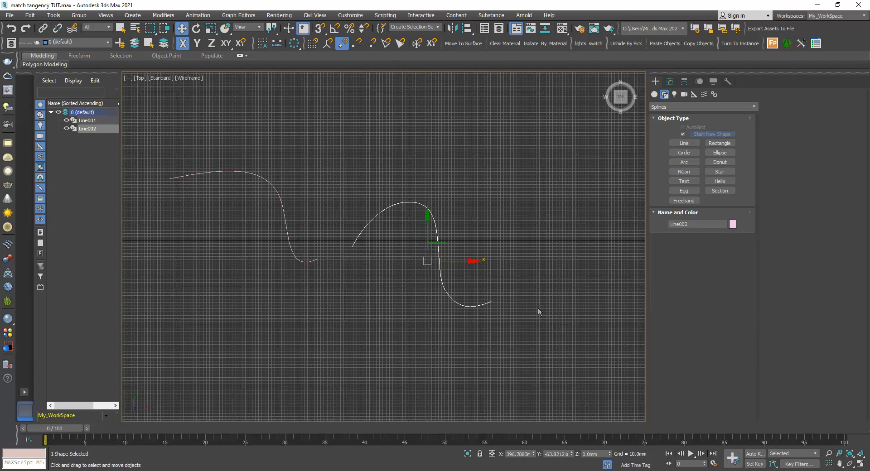
# - Draw a short horizontal straight line beyond the lower end of the second curve
pyautogui.click(684, 143)
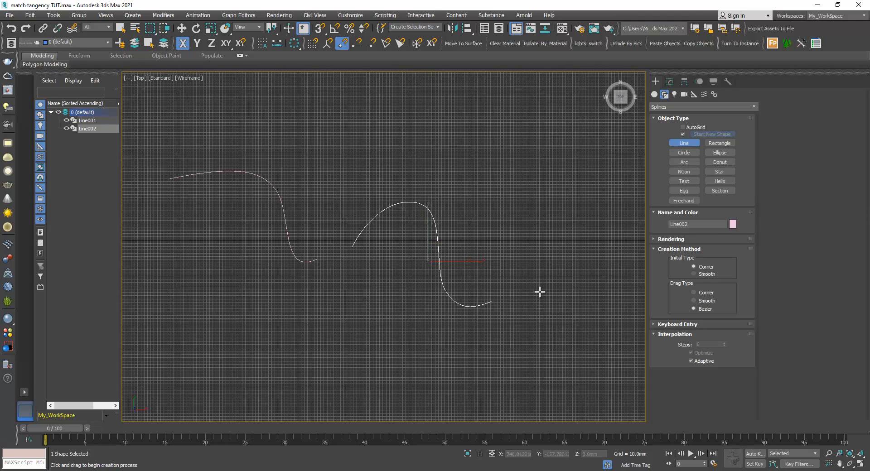
pyautogui.click(540, 293)
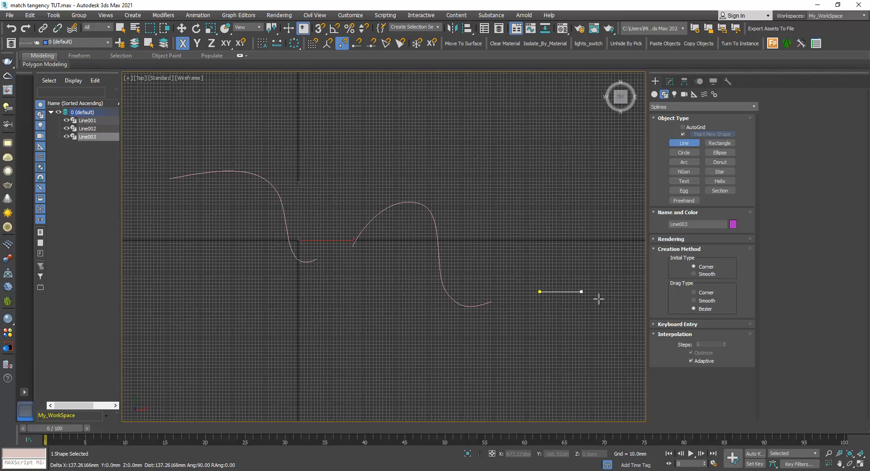
pyautogui.click(583, 292)
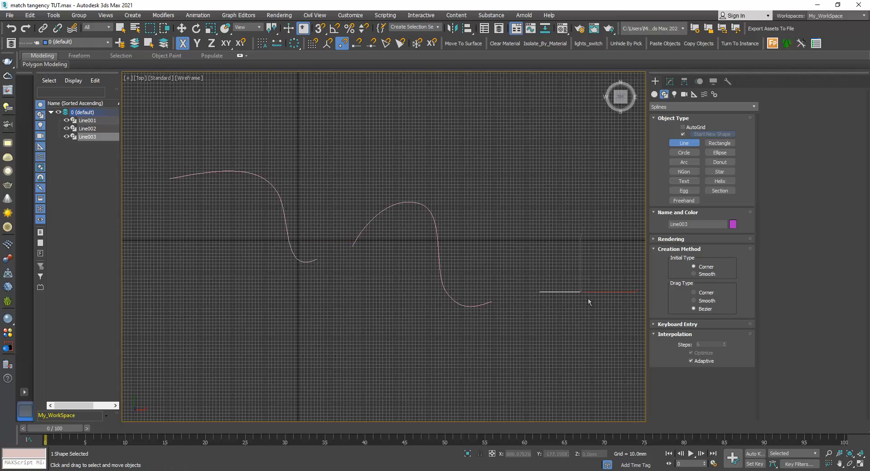
pyautogui.rightClick(588, 298)
pyautogui.scroll(-2, 554, 284)
pyautogui.press('w')
pyautogui.scroll(5, 469, 260)
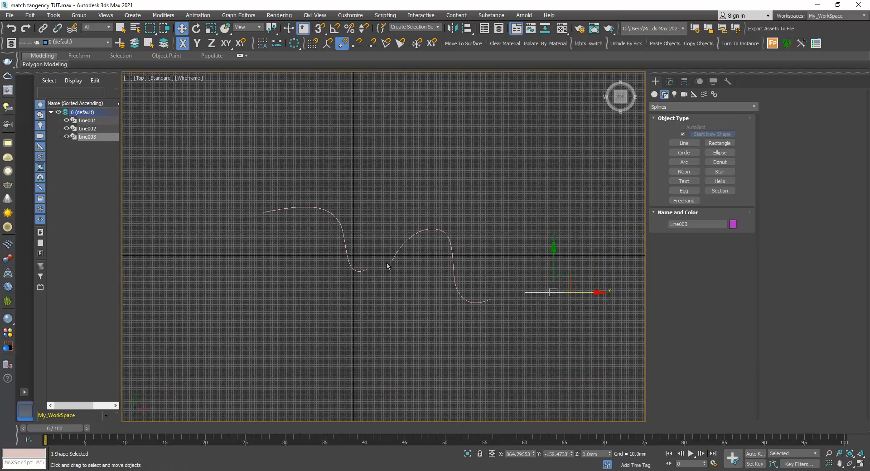
# - Move the second curve with vertex snapping so its start point lands on the first curve's end point
pyautogui.click(398, 268)
pyautogui.click(400, 254)
pyautogui.scroll(2, 382, 281)
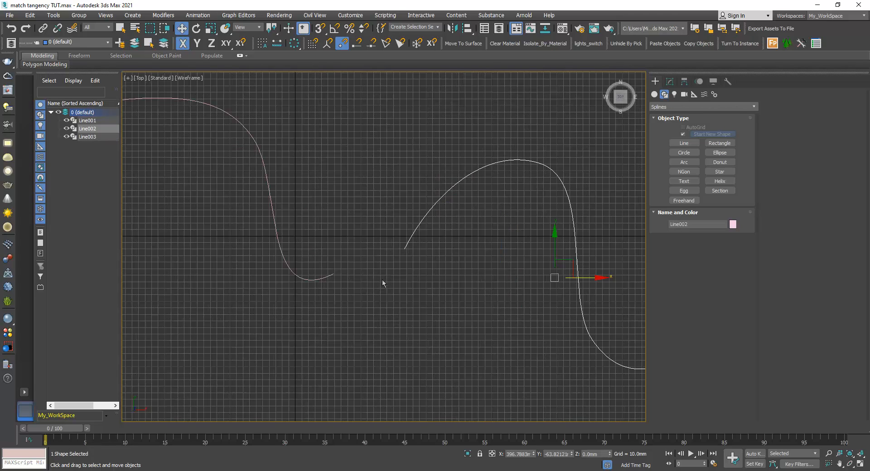
pyautogui.press('s')
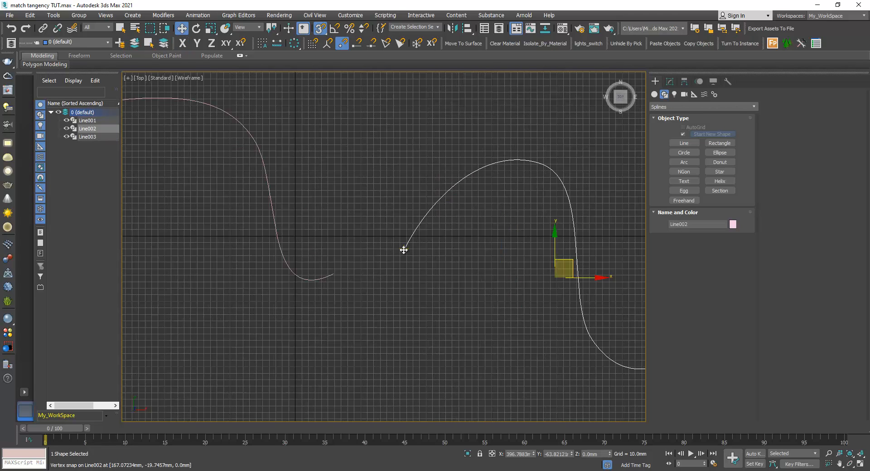
pyautogui.moveTo(404, 249); pyautogui.dragTo(333, 280)
pyautogui.scroll(3, 311, 282)
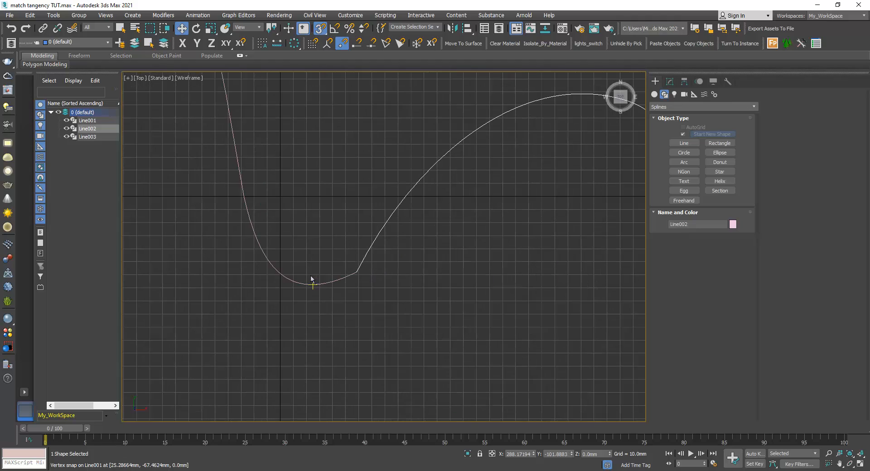
pyautogui.click(318, 303)
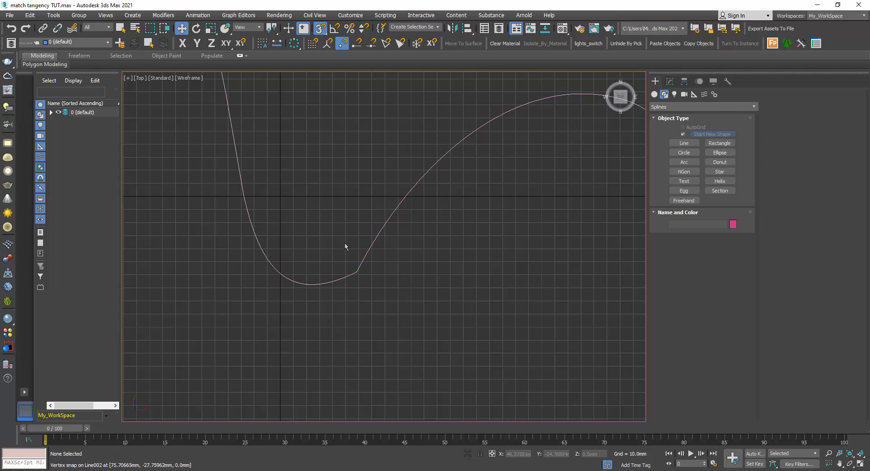
# - Turn snapping off and move the second curve about 98 mm along X, away from the first curve's end
pyautogui.scroll(-3, 349, 248)
pyautogui.scroll(3, 353, 246)
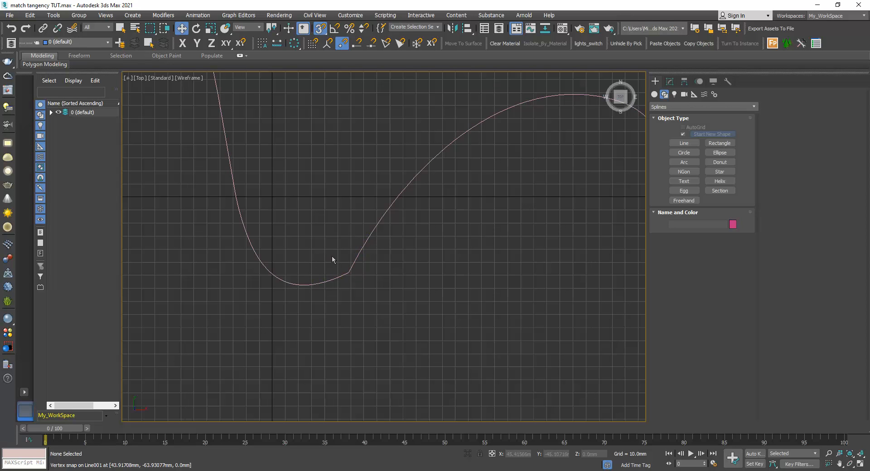
pyautogui.scroll(-3, 333, 259)
pyautogui.scroll(2, 340, 266)
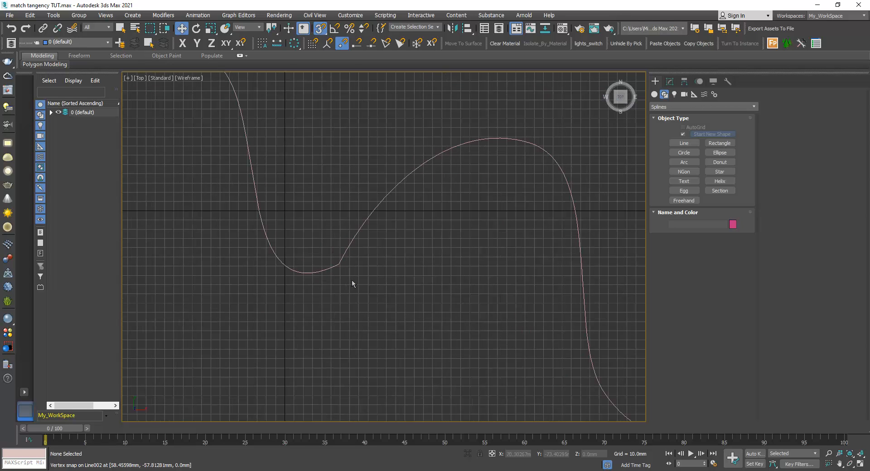
pyautogui.click(344, 253)
pyautogui.scroll(-3, 398, 272)
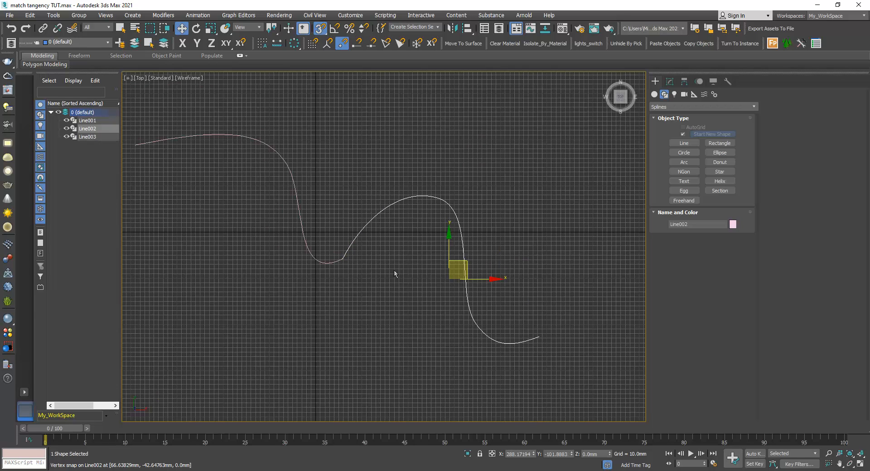
pyautogui.scroll(2, 458, 294)
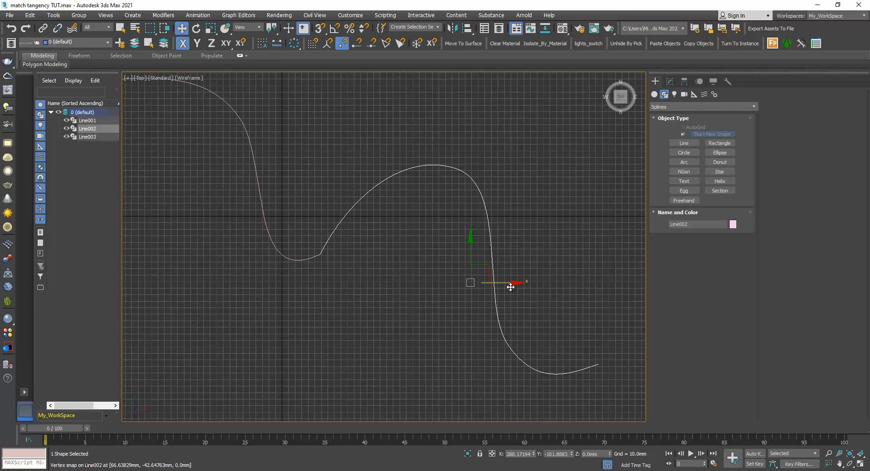
pyautogui.moveTo(511, 286); pyautogui.dragTo(573, 285)
pyautogui.click(368, 300)
# - Attach the second curve to the first curve's spline object
pyautogui.scroll(-2, 368, 290)
pyautogui.scroll(2, 349, 290)
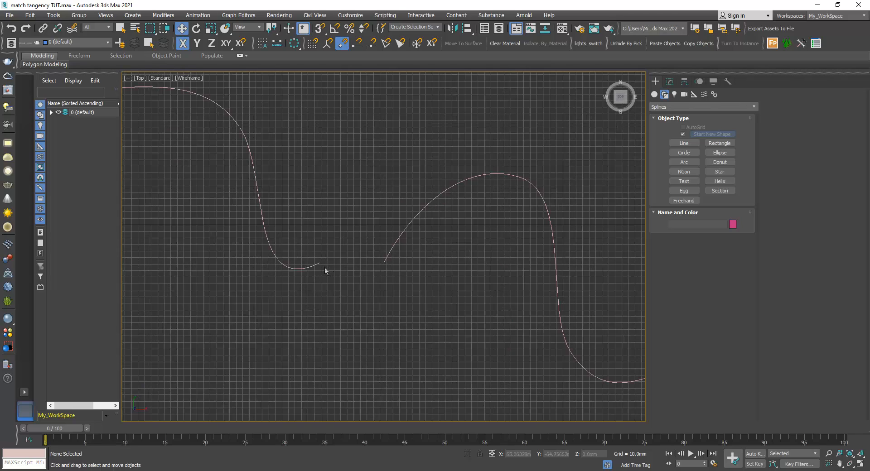
pyautogui.click(312, 265)
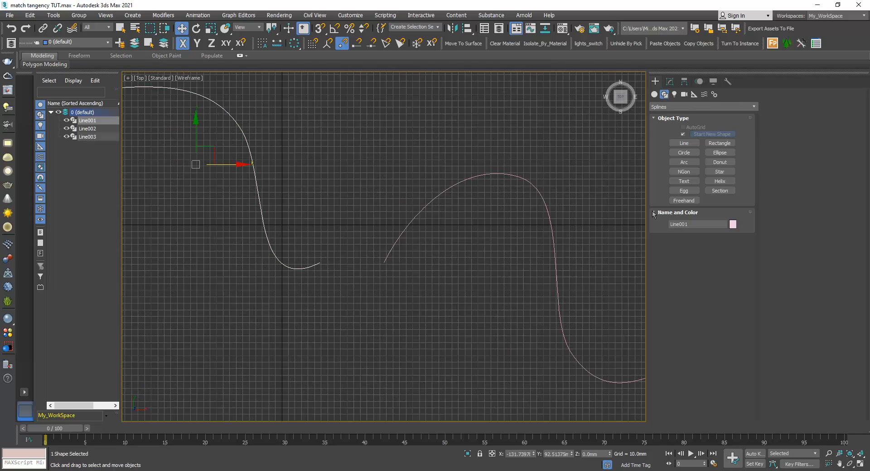
pyautogui.click(671, 81)
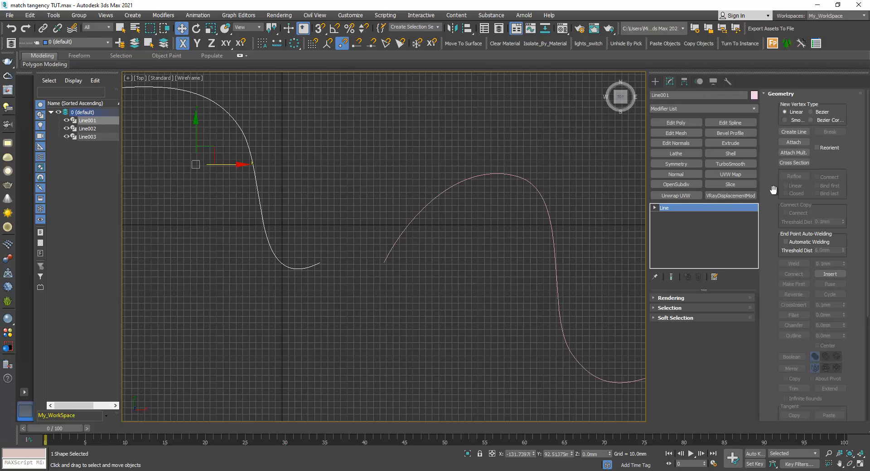
pyautogui.click(794, 142)
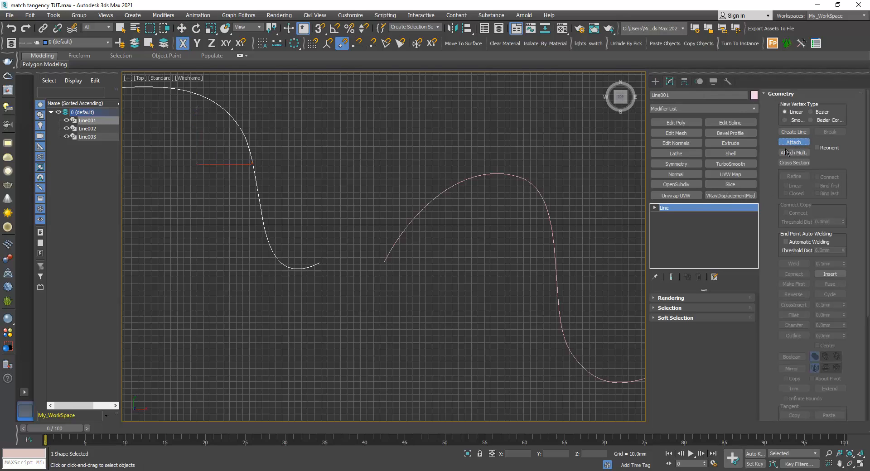
pyautogui.click(388, 257)
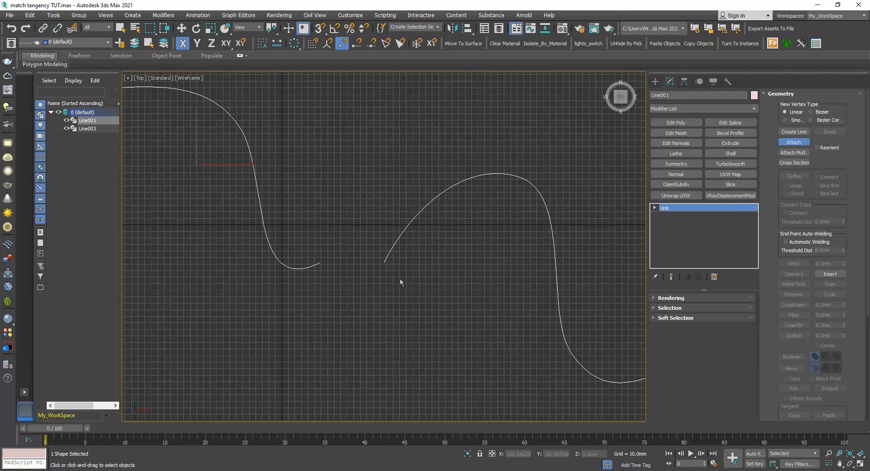
# - At vertex level, select the first curve's end vertex and set its type to Bezier
pyautogui.click(655, 208)
pyautogui.click(671, 217)
pyautogui.scroll(2, 321, 270)
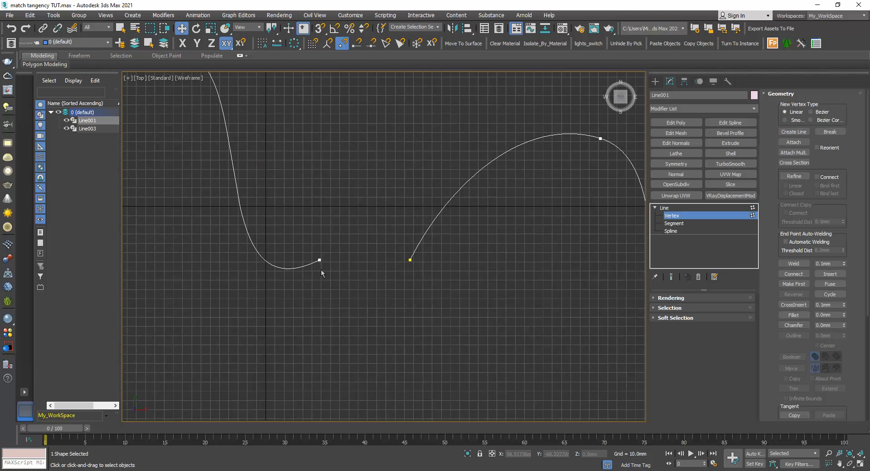
pyautogui.click(320, 261)
pyautogui.scroll(2, 312, 276)
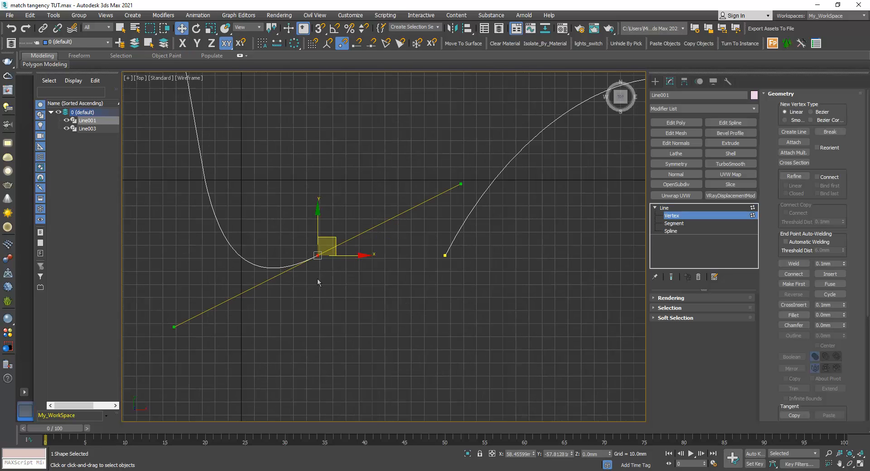
pyautogui.rightClick(312, 255)
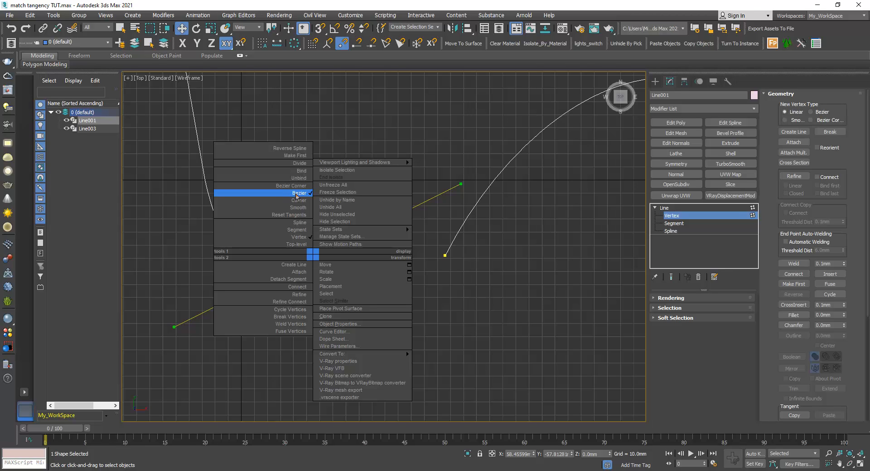
pyautogui.click(298, 194)
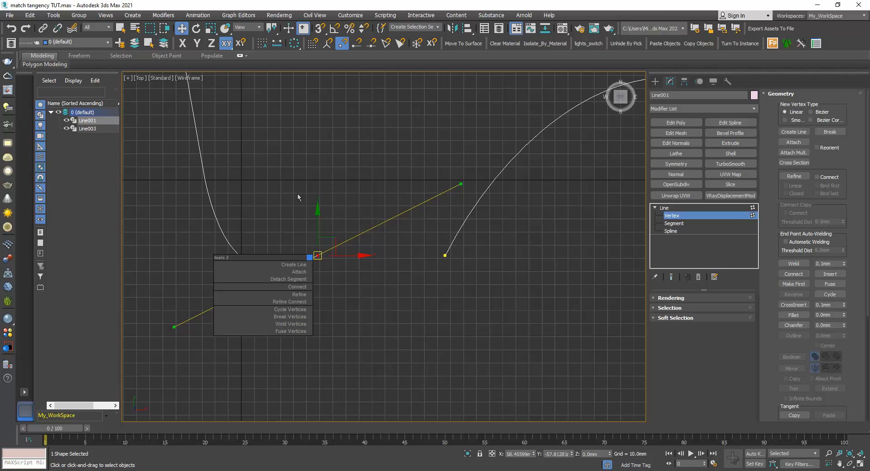
# - Copy the tangent from the lower Bezier handle of the first curve's end vertex
pyautogui.moveTo(304, 259); pyautogui.dragTo(271, 261, button='middle')
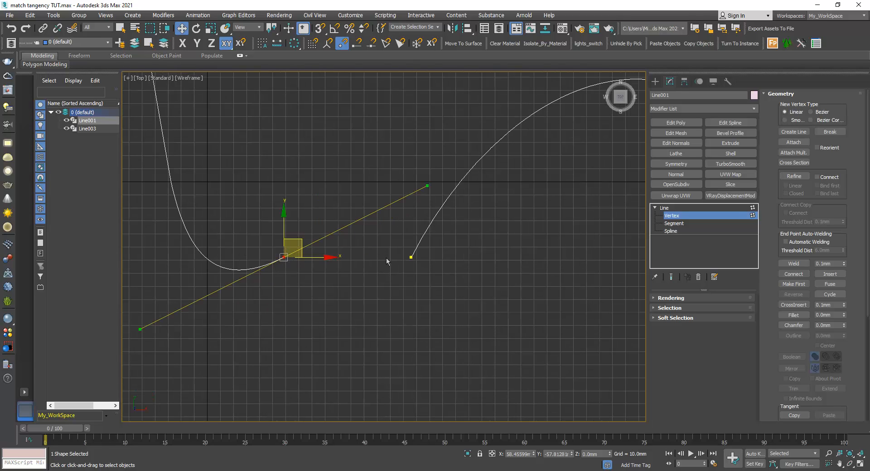
pyautogui.moveTo(775, 349); pyautogui.dragTo(776, 162)
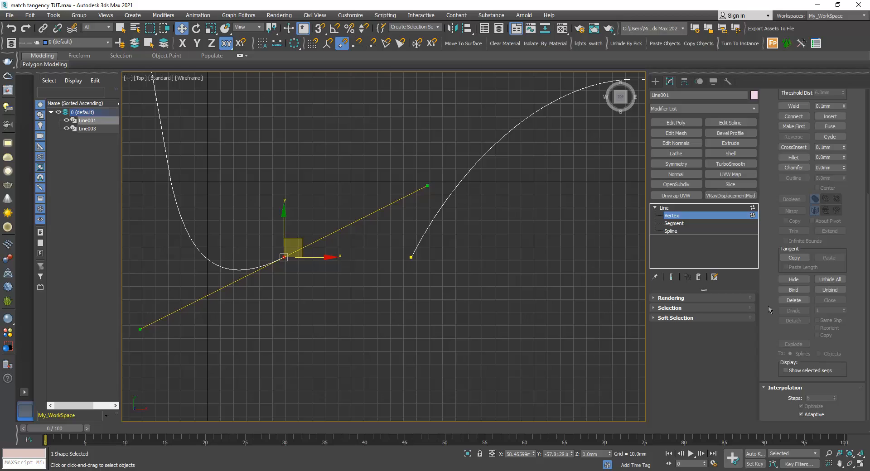
pyautogui.scroll(1, 771, 299)
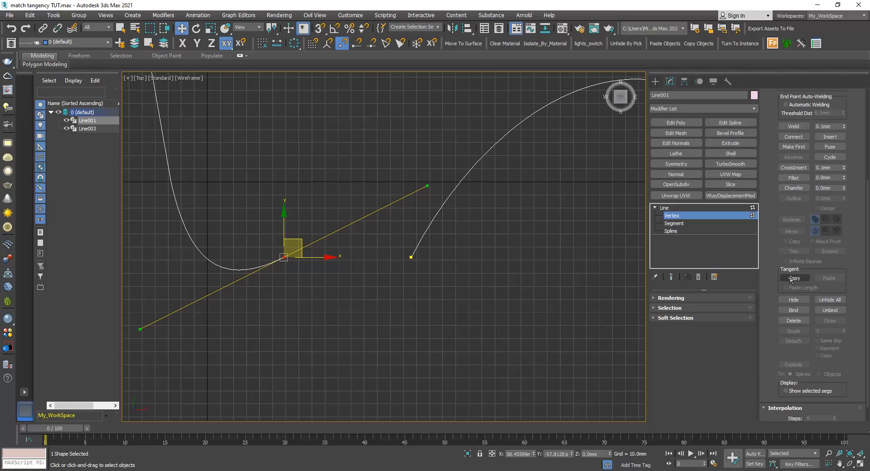
pyautogui.click(792, 279)
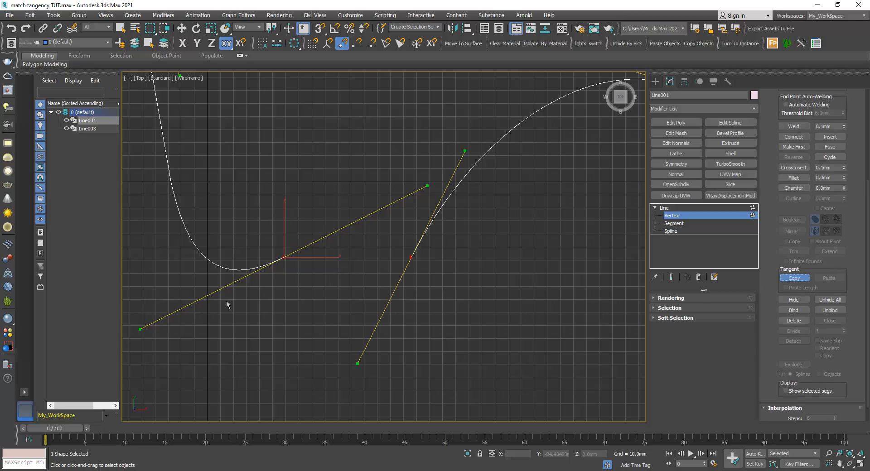
pyautogui.click(141, 329)
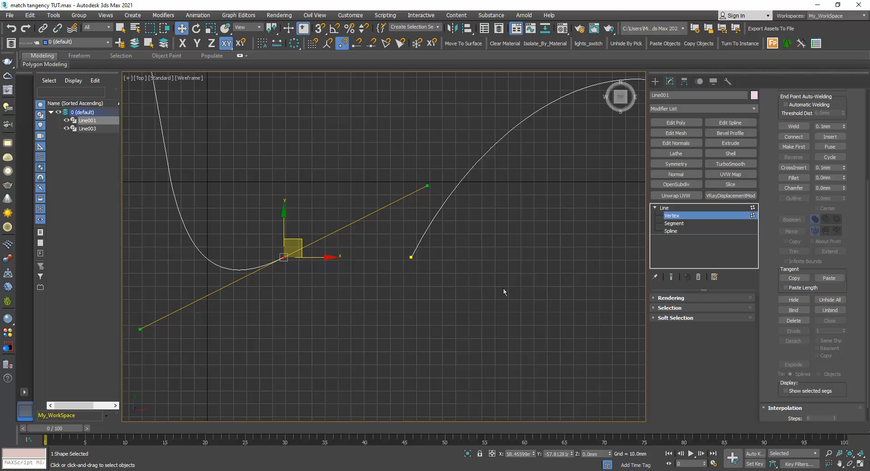
# - Paste the copied tangent onto the lower Bezier handle of the second curve's start vertex and leave the paste mode
pyautogui.click(412, 257)
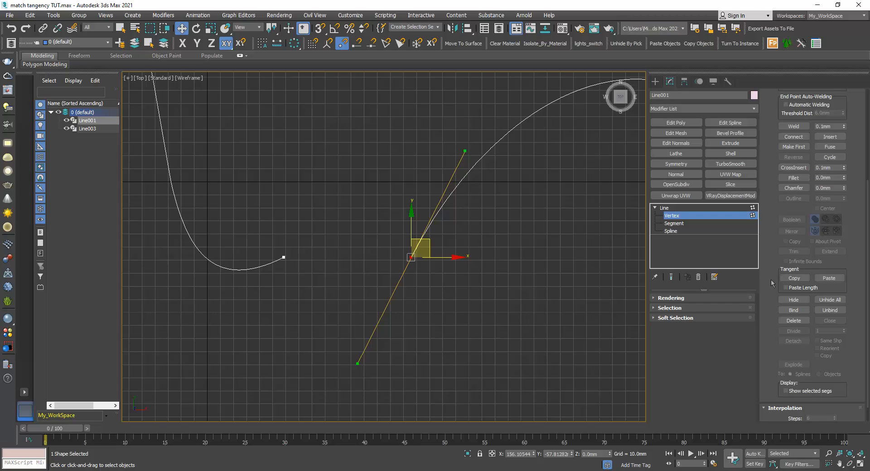
pyautogui.click(831, 279)
pyautogui.click(283, 257)
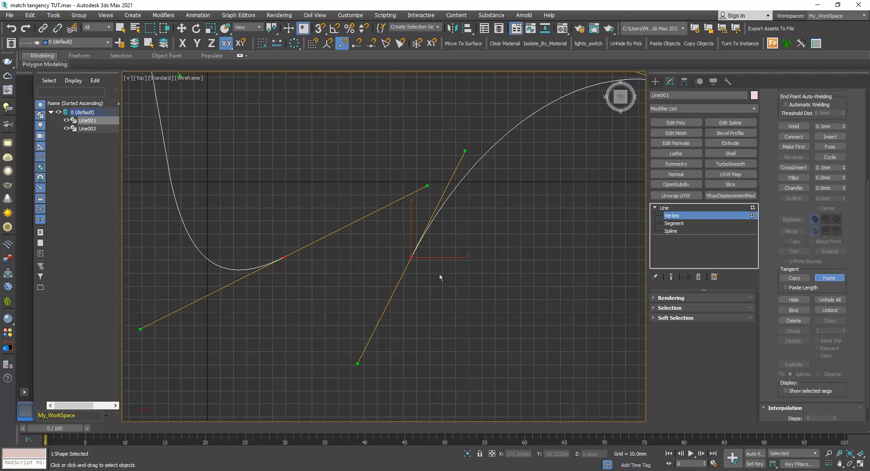
pyautogui.click(362, 358)
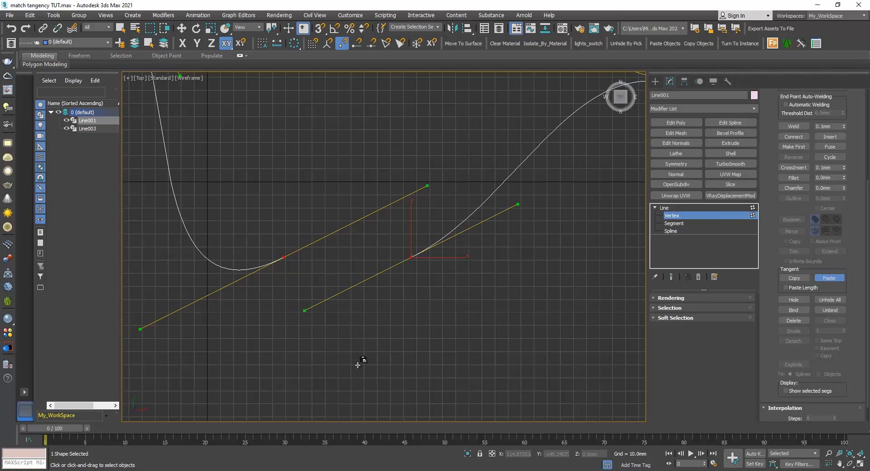
pyautogui.rightClick(373, 352)
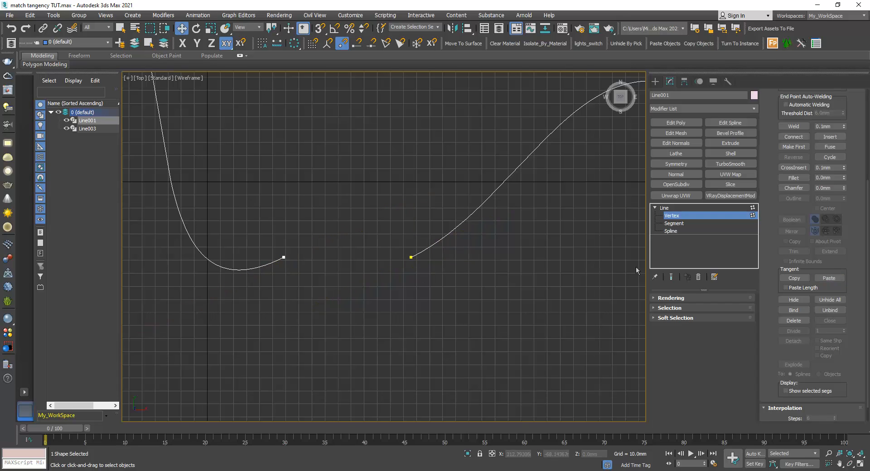
# - Turn snapping on and, at spline level, move the second curve so its start vertex meets the first curve's end vertex
pyautogui.click(675, 233)
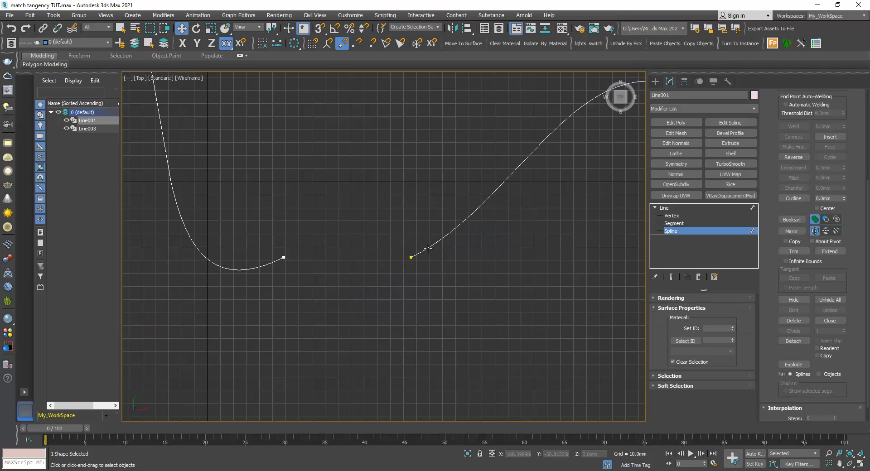
pyautogui.click(428, 248)
pyautogui.press('s')
pyautogui.moveTo(410, 257); pyautogui.dragTo(284, 258)
pyautogui.click(309, 285)
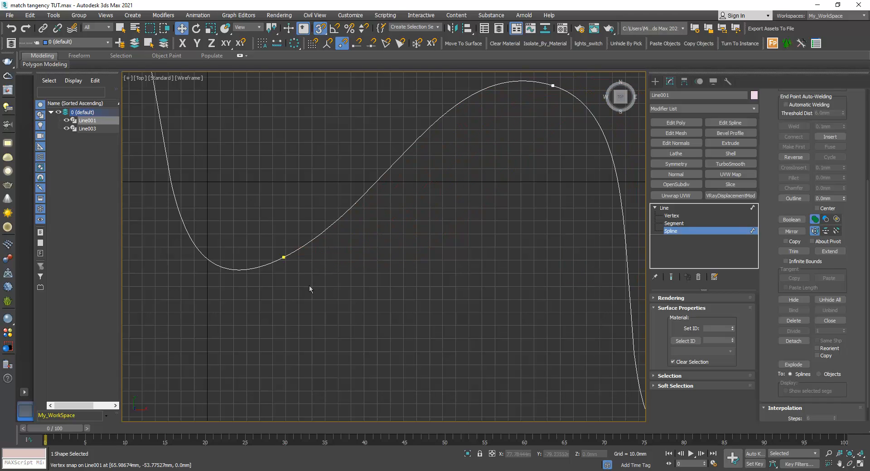
pyautogui.click(672, 210)
pyautogui.click(389, 291)
pyautogui.scroll(-3, 383, 298)
pyautogui.scroll(3, 330, 287)
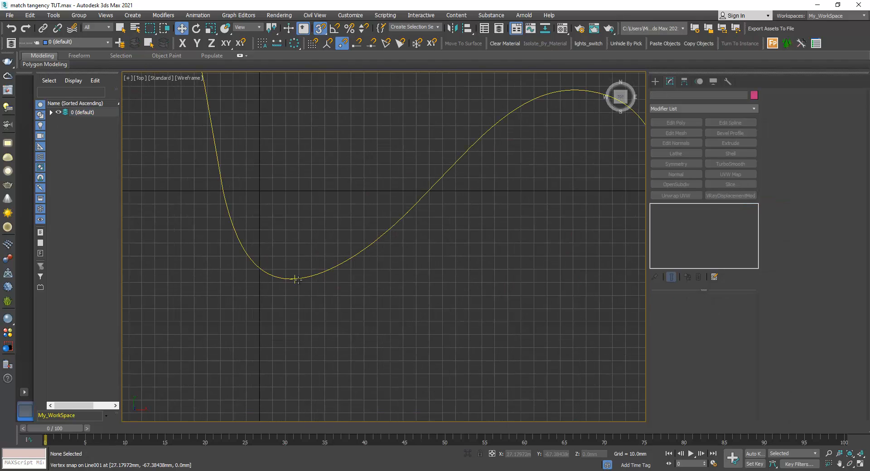
# - Select the second curve at spline level and move it about 127 mm along X, away from the first curve
pyautogui.click(342, 262)
pyautogui.scroll(-2, 355, 286)
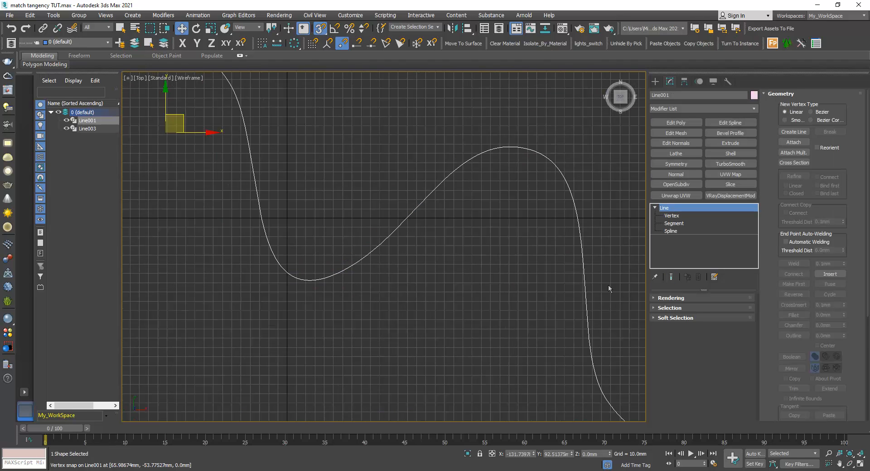
pyautogui.click(671, 231)
pyautogui.click(403, 219)
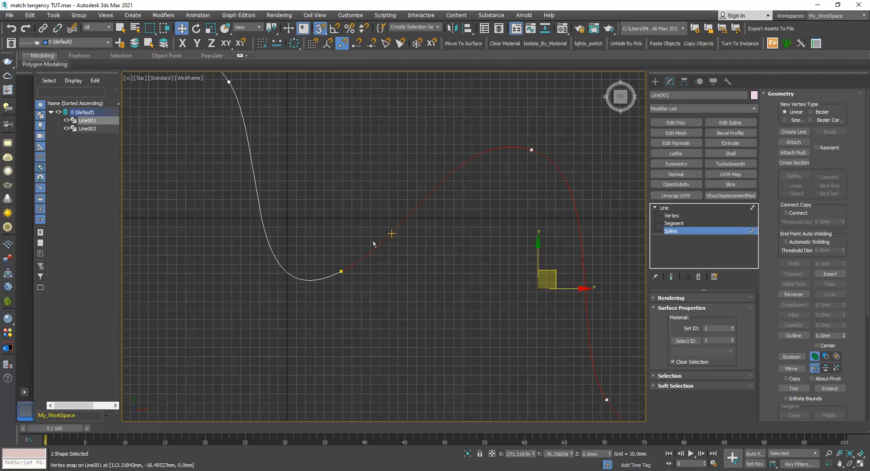
pyautogui.scroll(-3, 363, 240)
pyautogui.moveTo(465, 278); pyautogui.dragTo(526, 266)
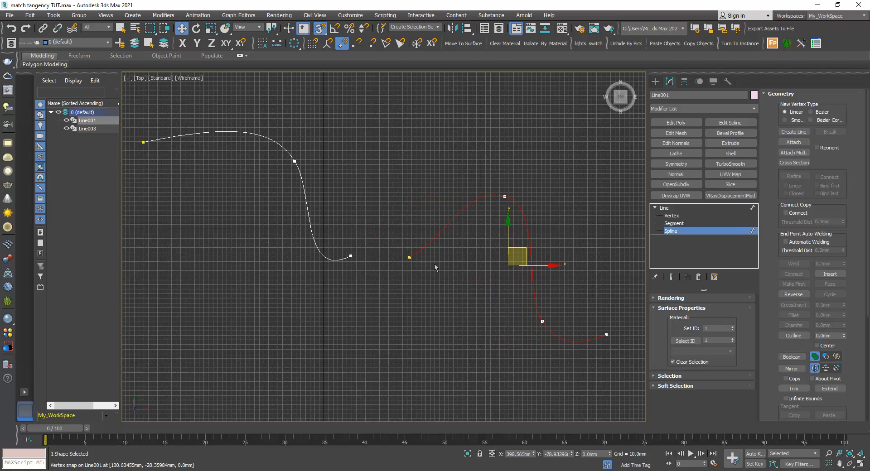
# - At vertex level, select the first curve's end vertex and copy the tangent from its lower Bezier handle
pyautogui.scroll(2, 400, 250)
pyautogui.scroll(2, 400, 250)
pyautogui.click(386, 273)
pyautogui.moveTo(247, 252); pyautogui.dragTo(290, 299)
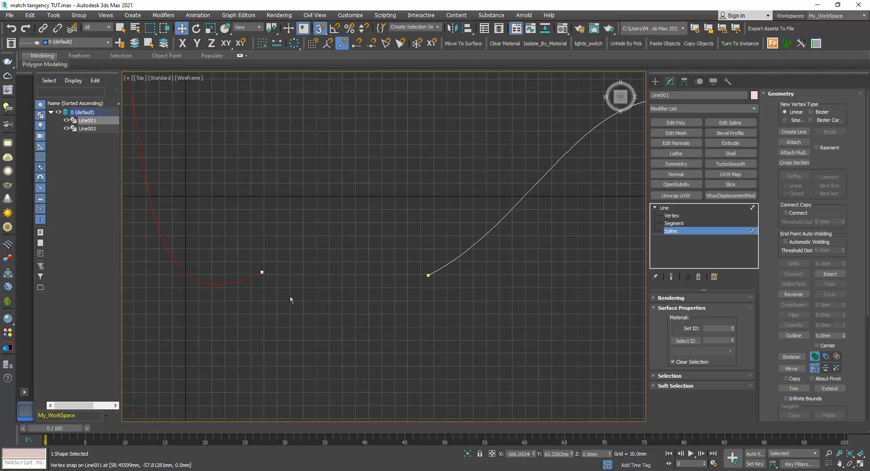
pyautogui.click(673, 216)
pyautogui.moveTo(230, 247); pyautogui.dragTo(299, 304)
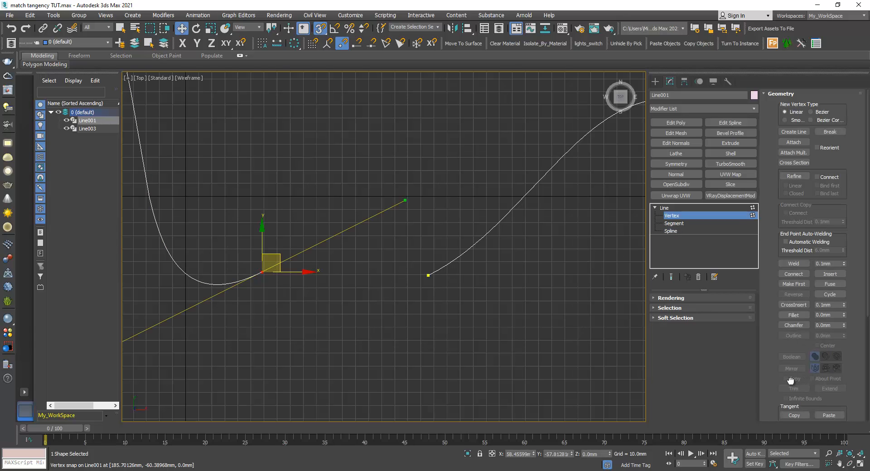
pyautogui.moveTo(791, 377); pyautogui.dragTo(790, 291)
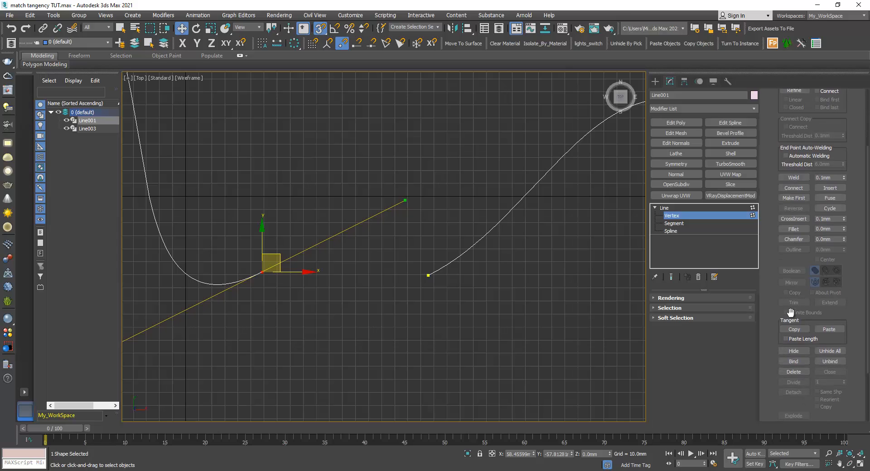
pyautogui.moveTo(769, 340); pyautogui.dragTo(775, 300)
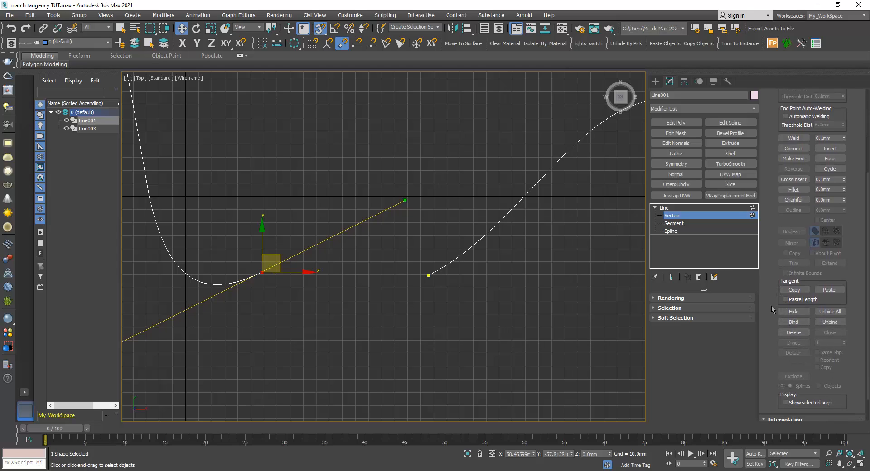
pyautogui.click(795, 290)
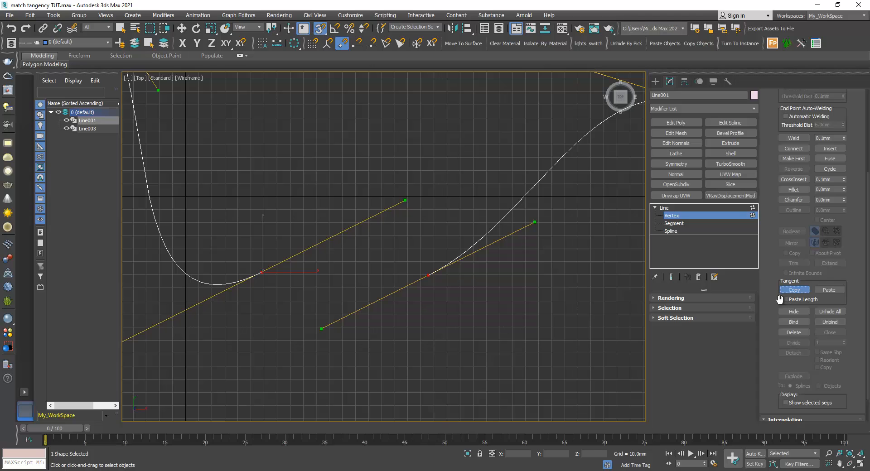
pyautogui.scroll(-3, 328, 273)
pyautogui.scroll(3, 264, 301)
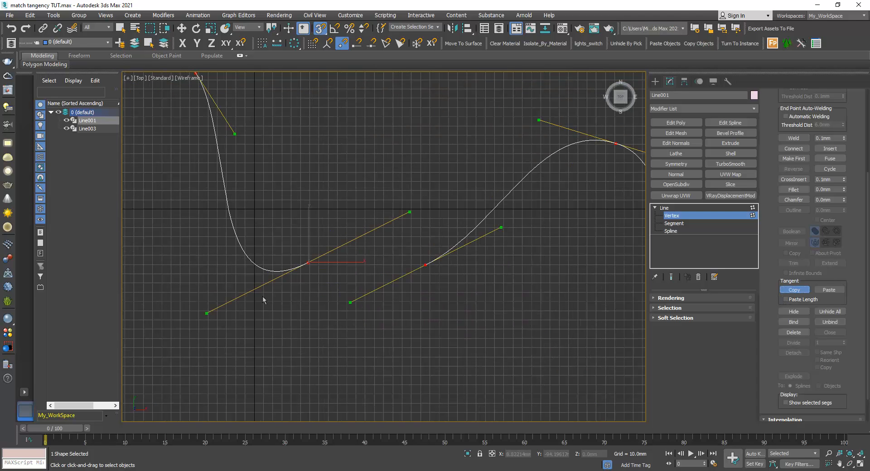
pyautogui.click(207, 314)
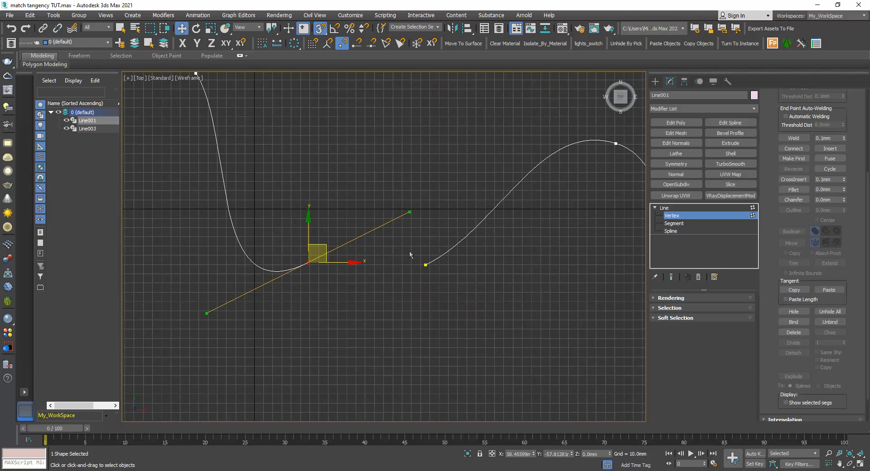
# - Enable Paste Length, paste the tangent onto the lower handle of the second curve's start vertex, and compare both vertices' handles
pyautogui.moveTo(450, 294); pyautogui.dragTo(449, 305)
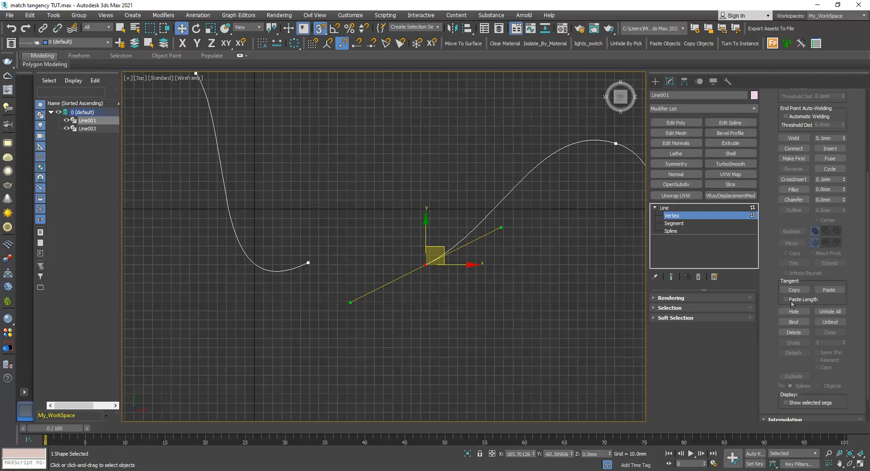
pyautogui.click(830, 291)
pyautogui.click(785, 300)
pyautogui.click(830, 290)
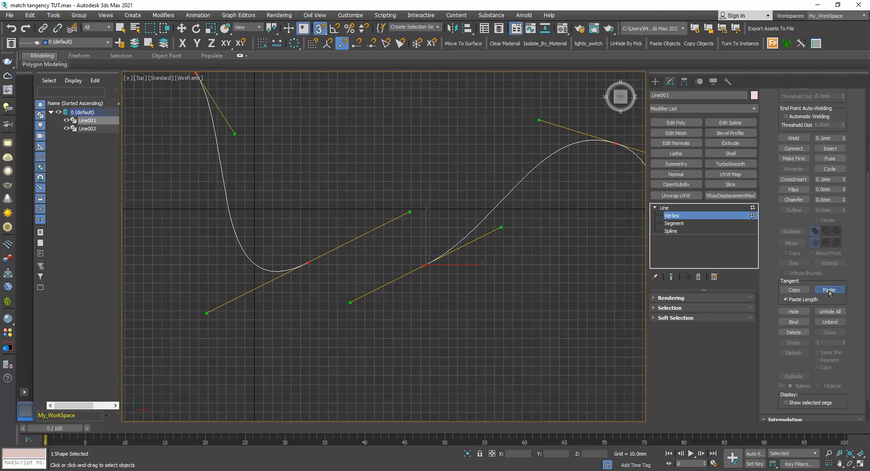
pyautogui.click(351, 302)
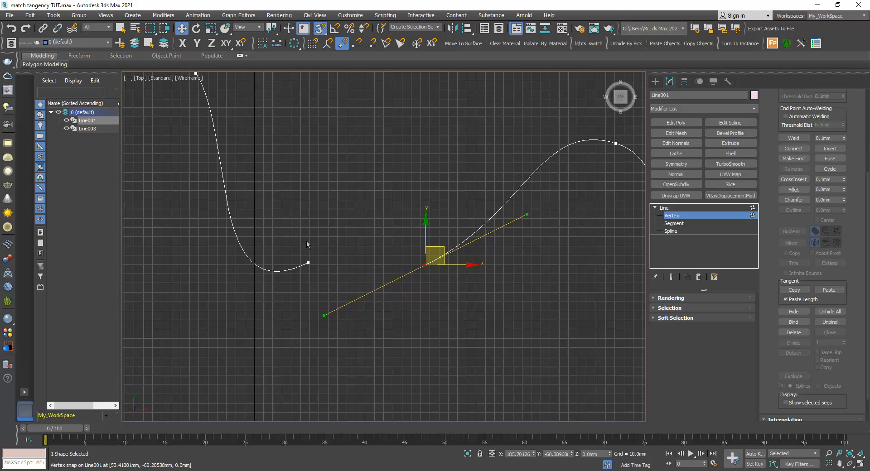
pyautogui.click(308, 263)
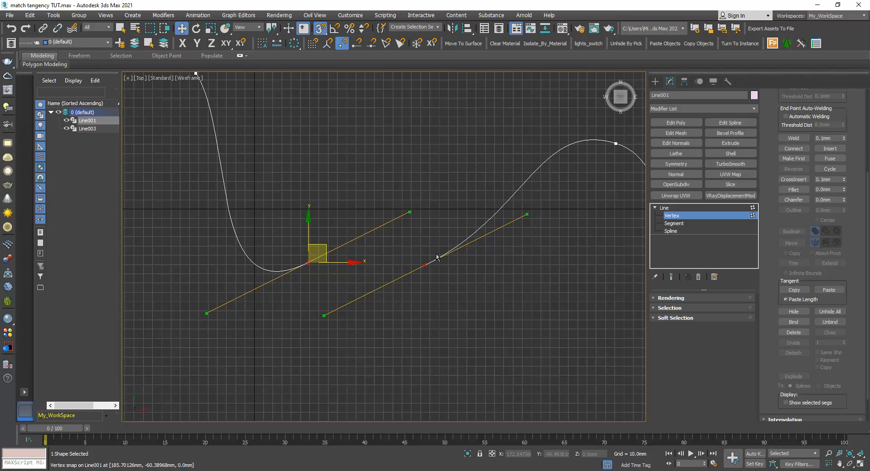
pyautogui.click(426, 265)
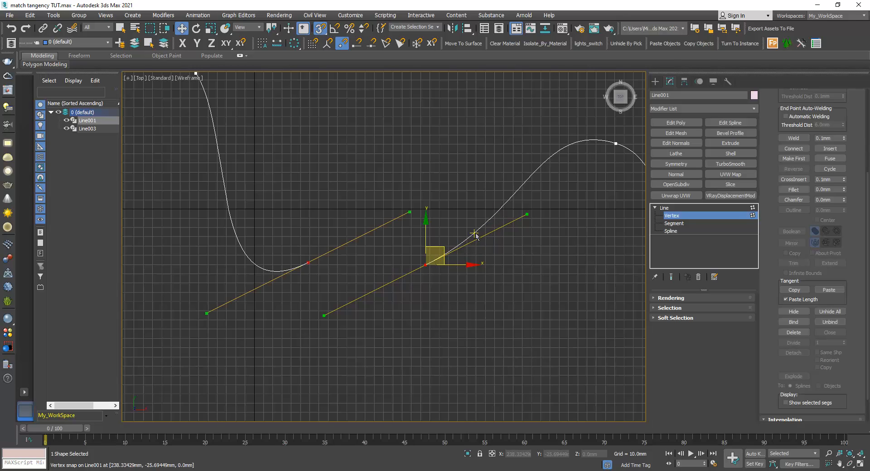
pyautogui.click(308, 262)
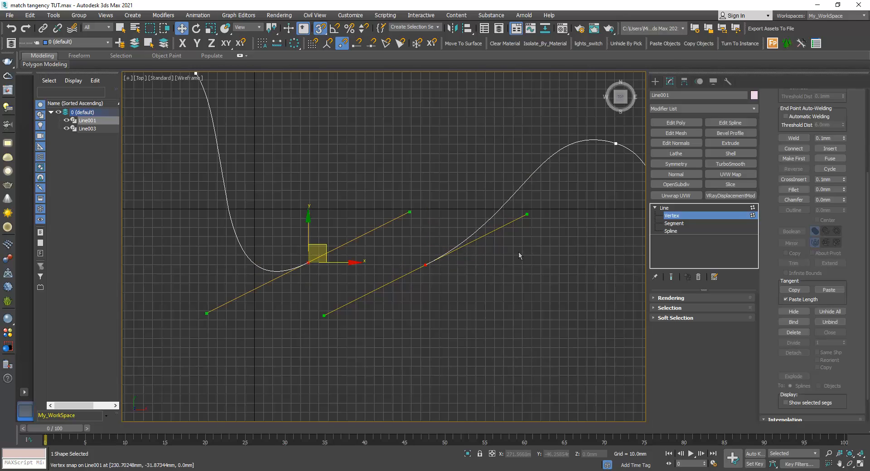
# - Return to spline level and snap the second curve's start vertex back onto the first curve's end vertex
pyautogui.click(670, 208)
pyautogui.click(317, 265)
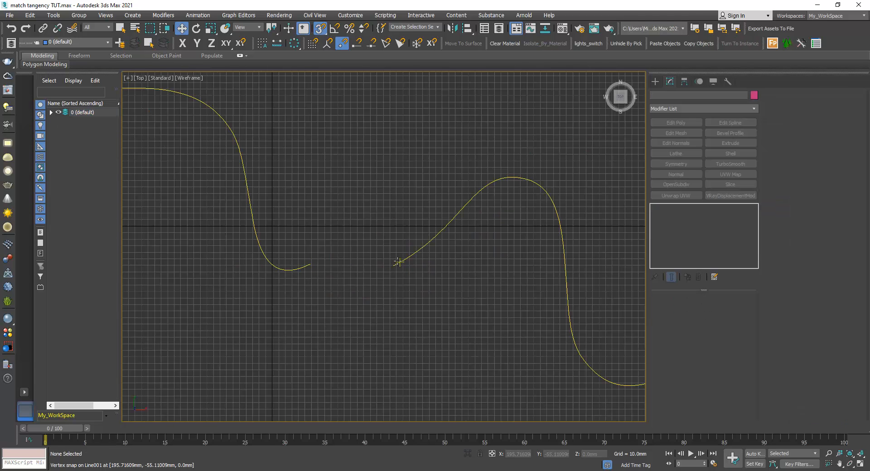
pyautogui.click(398, 262)
pyautogui.press('3')
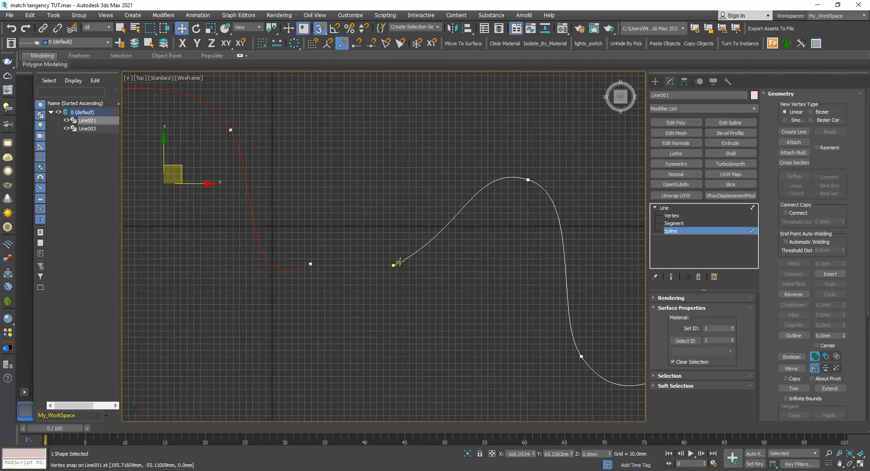
pyautogui.moveTo(394, 264); pyautogui.dragTo(311, 264)
pyautogui.scroll(3, 300, 253)
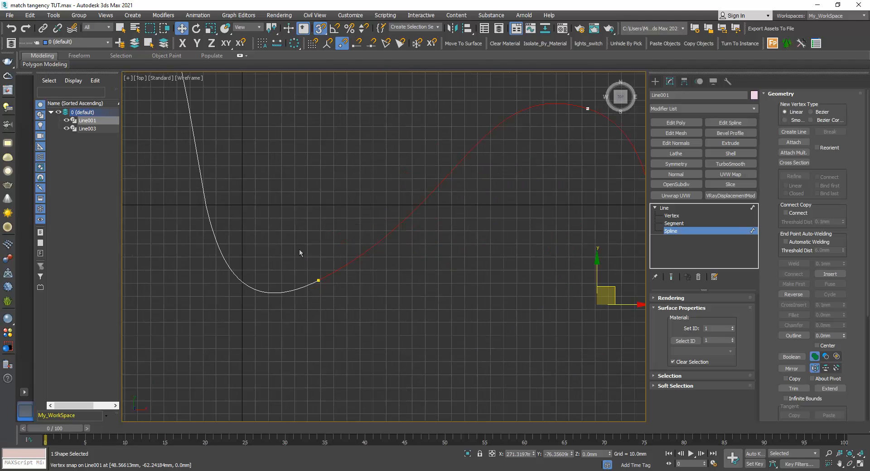
pyautogui.click(301, 256)
pyautogui.scroll(-5, 381, 295)
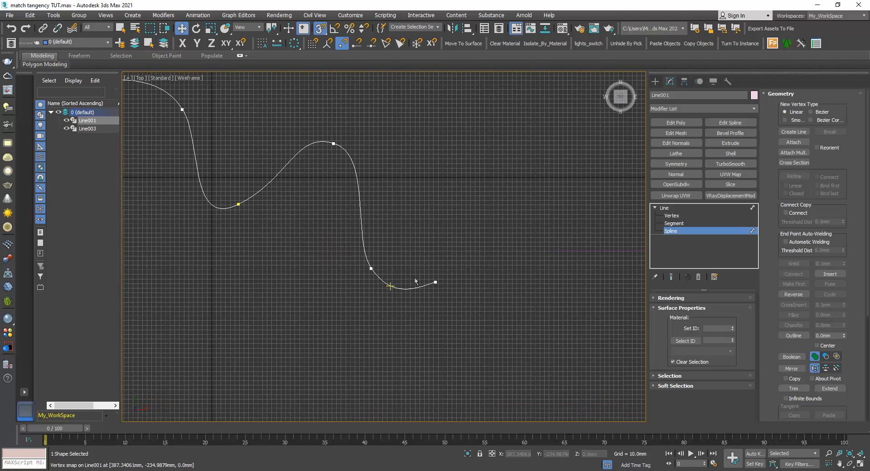
pyautogui.scroll(-2, 415, 281)
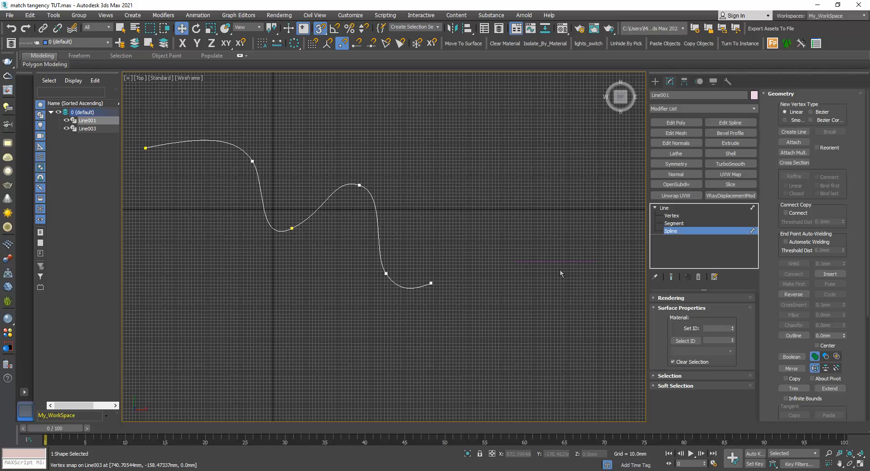
# - Leave the spline level and change the separate straight line's object color to white
pyautogui.click(667, 208)
pyautogui.moveTo(604, 304); pyautogui.dragTo(539, 247)
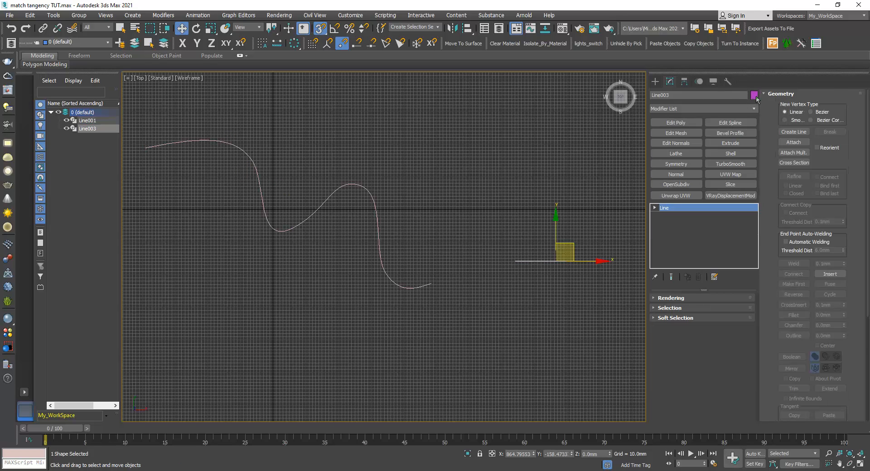
pyautogui.click(754, 95)
pyautogui.click(513, 263)
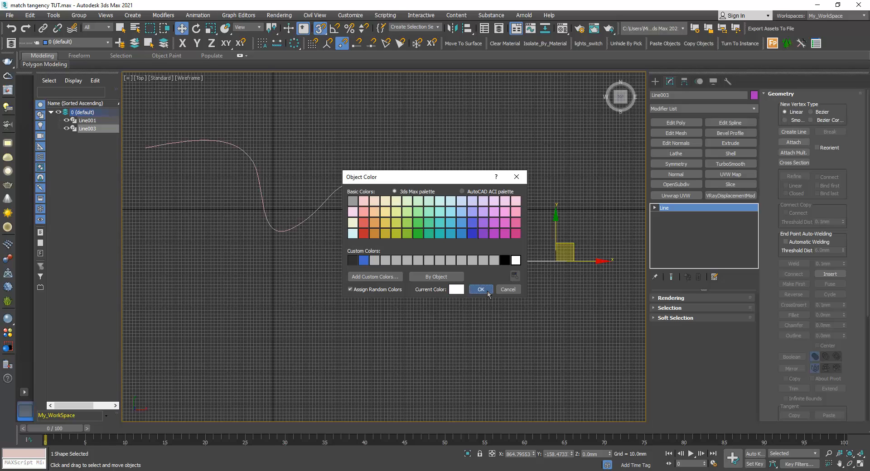
pyautogui.click(485, 290)
pyautogui.click(498, 254)
pyautogui.scroll(2, 493, 257)
pyautogui.scroll(-1, 402, 299)
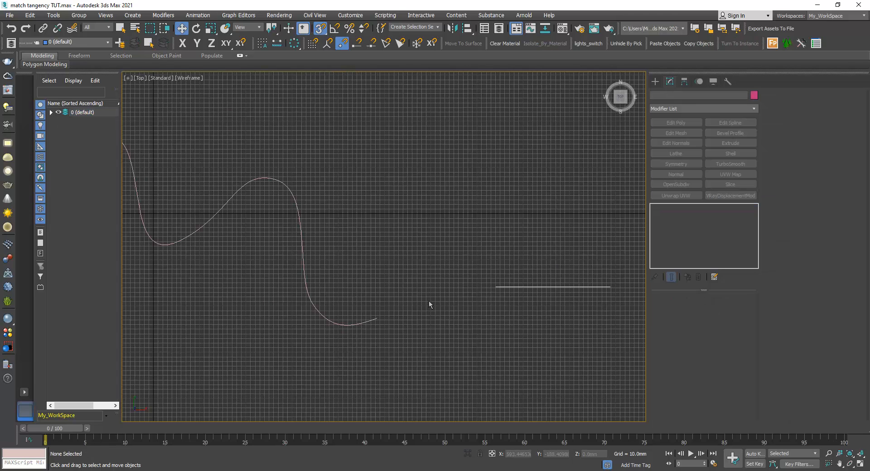
# - Move the straight line about 195 mm along negative X and 43 mm along negative Y, towards the curve's free end, and select the curved spline
pyautogui.click(508, 287)
pyautogui.moveTo(553, 290); pyautogui.dragTo(366, 332)
pyautogui.scroll(3, 366, 334)
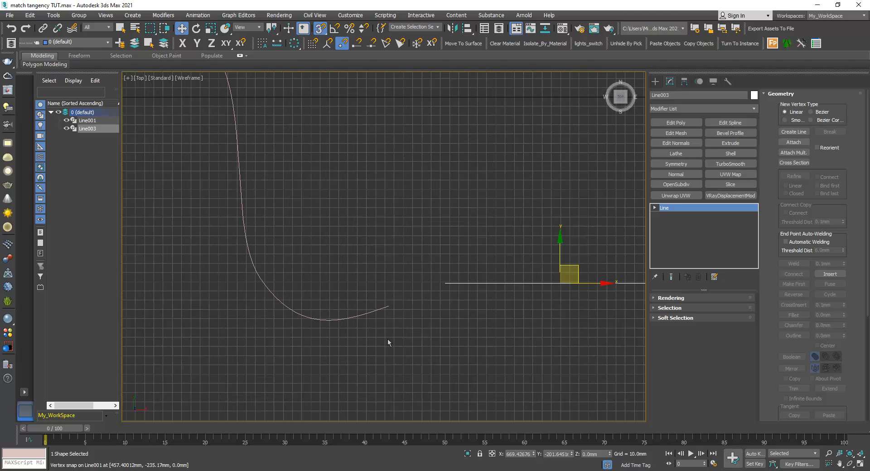
pyautogui.click(385, 338)
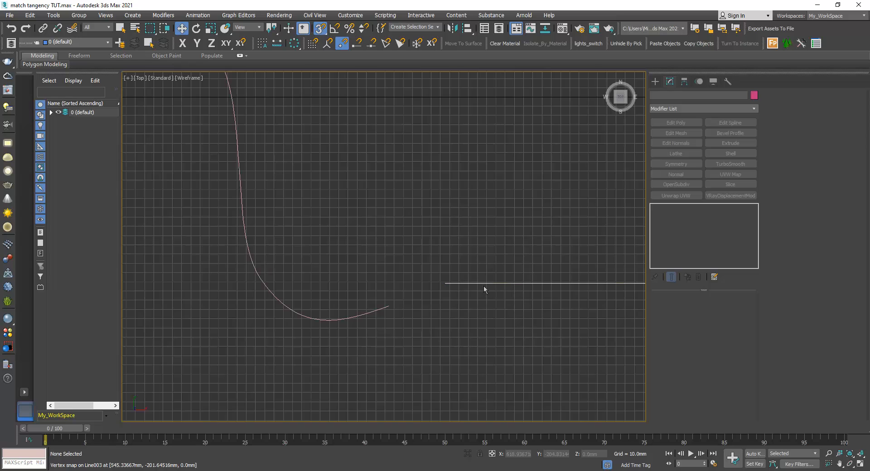
pyautogui.scroll(-3, 423, 292)
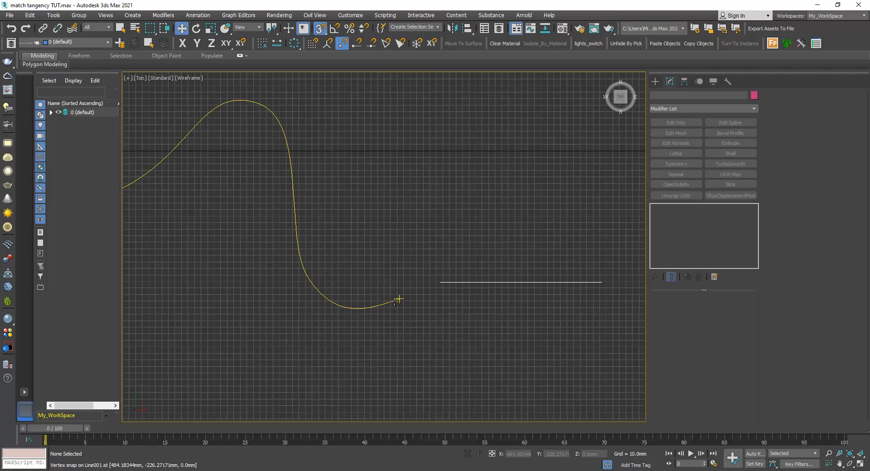
pyautogui.click(398, 301)
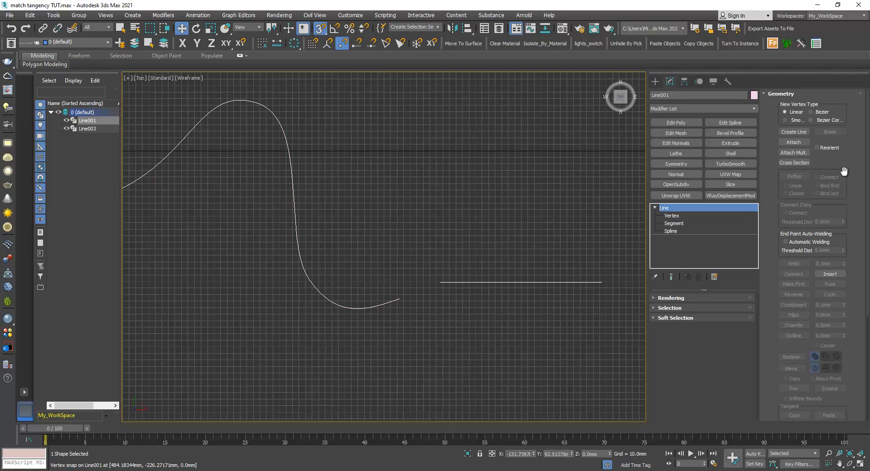
# - Attach the straight line to the curved spline and convert the straight line's start vertex to Bezier
pyautogui.click(794, 142)
pyautogui.click(534, 282)
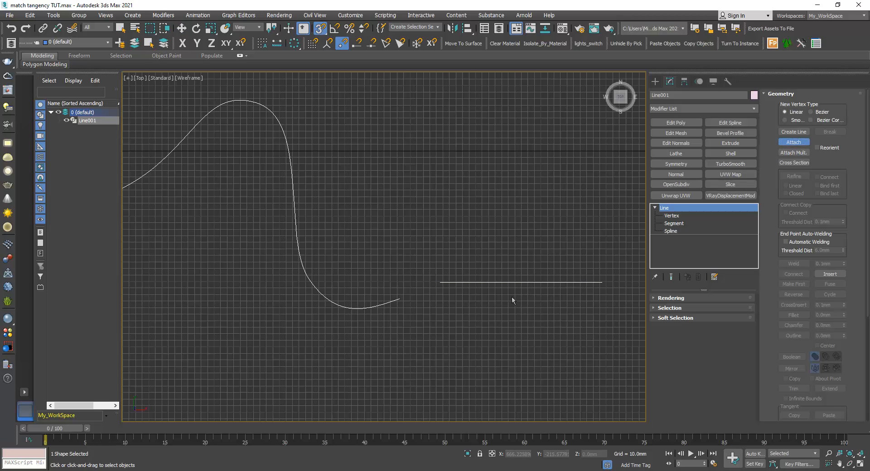
pyautogui.click(672, 215)
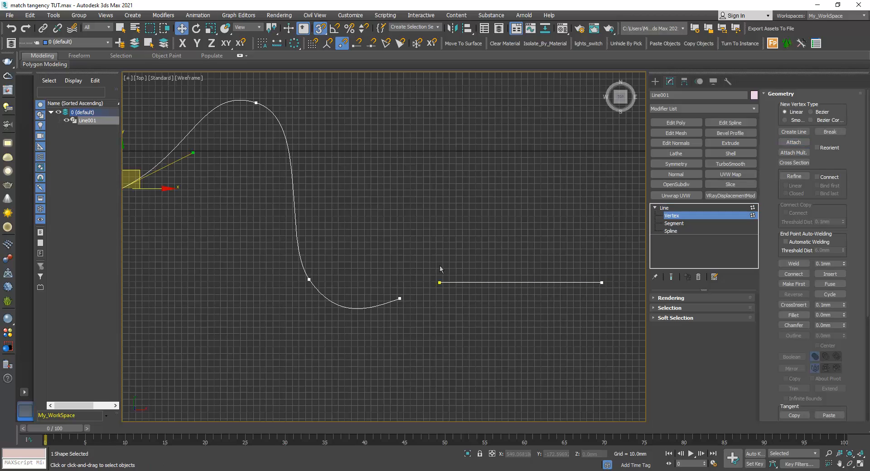
pyautogui.moveTo(460, 312); pyautogui.dragTo(461, 313)
pyautogui.rightClick(440, 283)
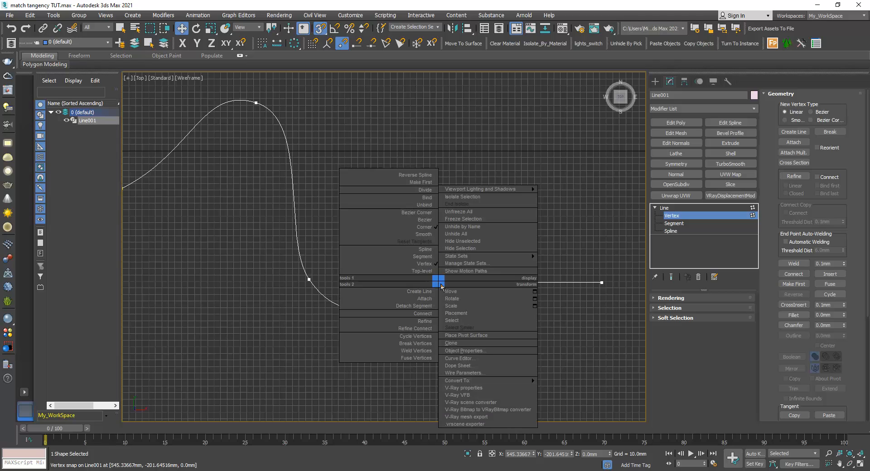
pyautogui.click(411, 225)
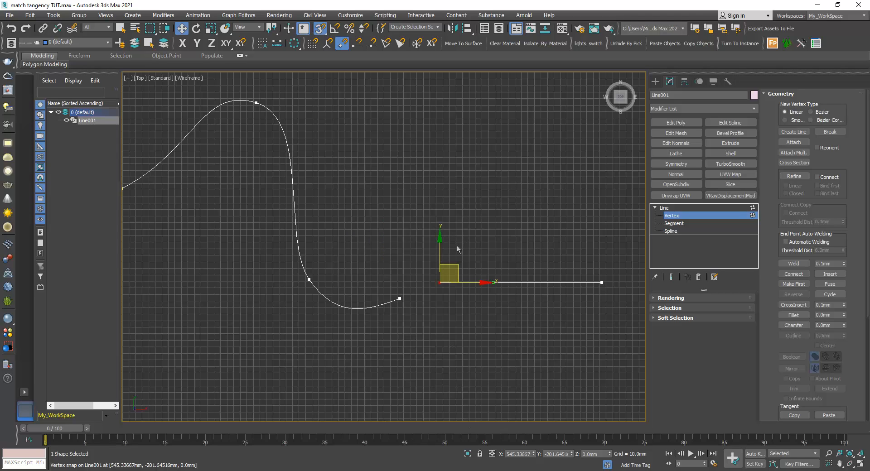
# - Copy the tangent from the Bezier handle at the straight line's start vertex
pyautogui.scroll(3, 471, 261)
pyautogui.scroll(-3, 490, 274)
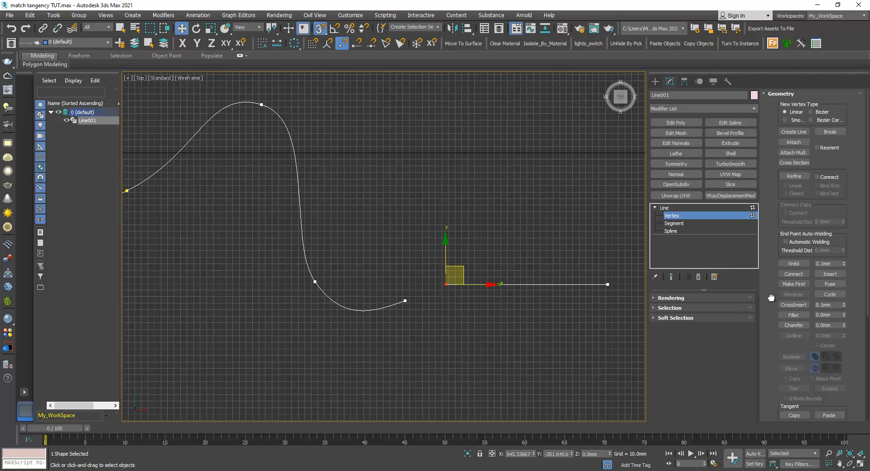
pyautogui.moveTo(771, 298); pyautogui.dragTo(765, 217)
pyautogui.scroll(-1, 765, 222)
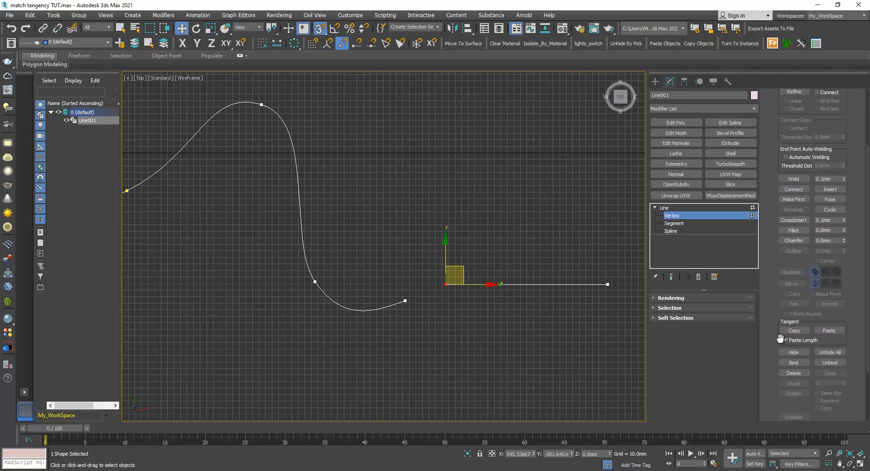
pyautogui.click(794, 331)
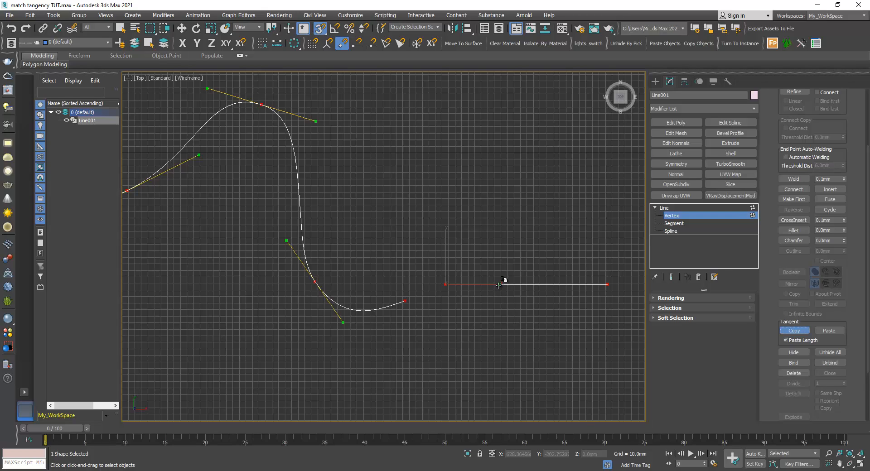
pyautogui.click(498, 284)
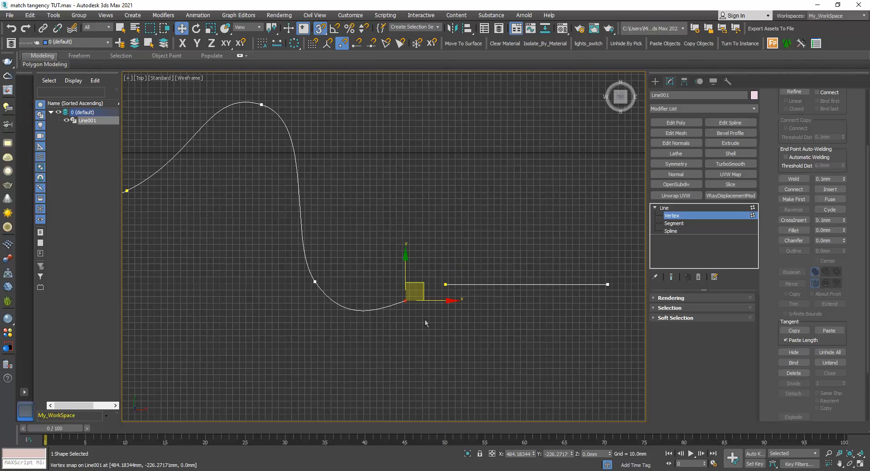
# - Convert the curve's free end vertex, nearest the straight line, to Bezier
pyautogui.scroll(4, 425, 317)
pyautogui.rightClick(388, 286)
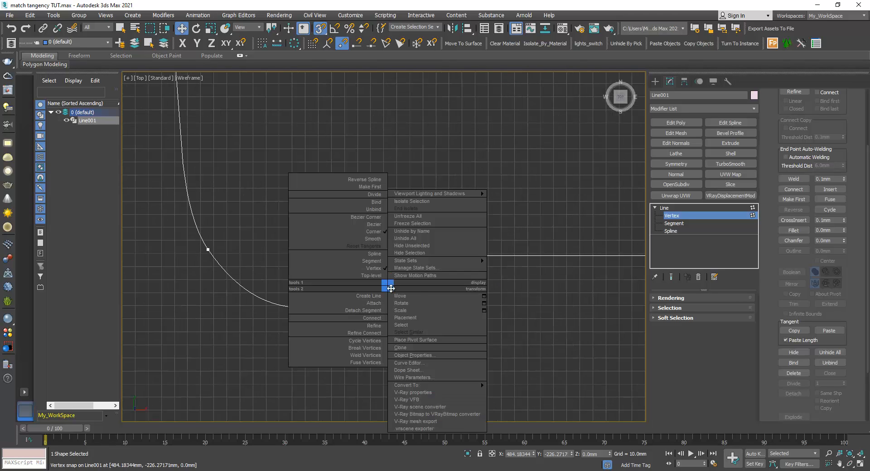
pyautogui.press('Escape')
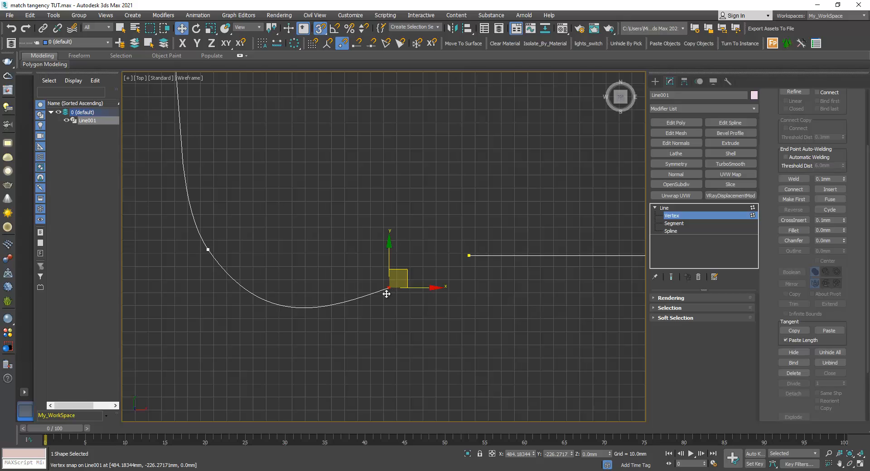
pyautogui.rightClick(389, 287)
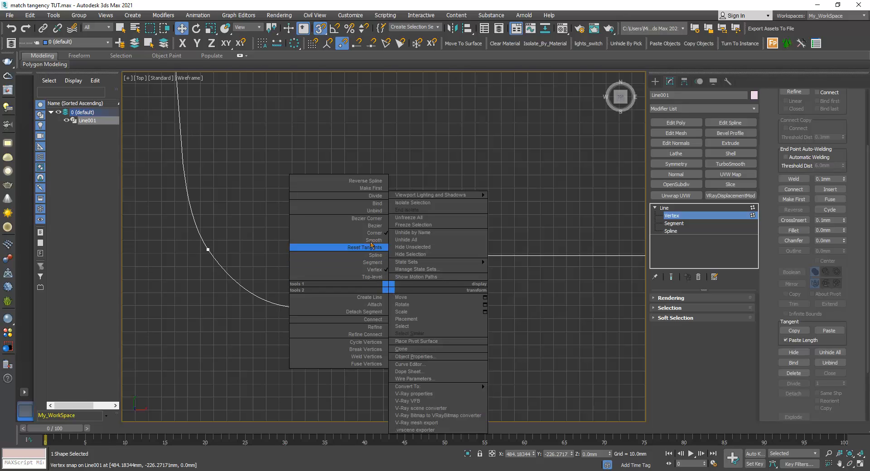
pyautogui.click(374, 226)
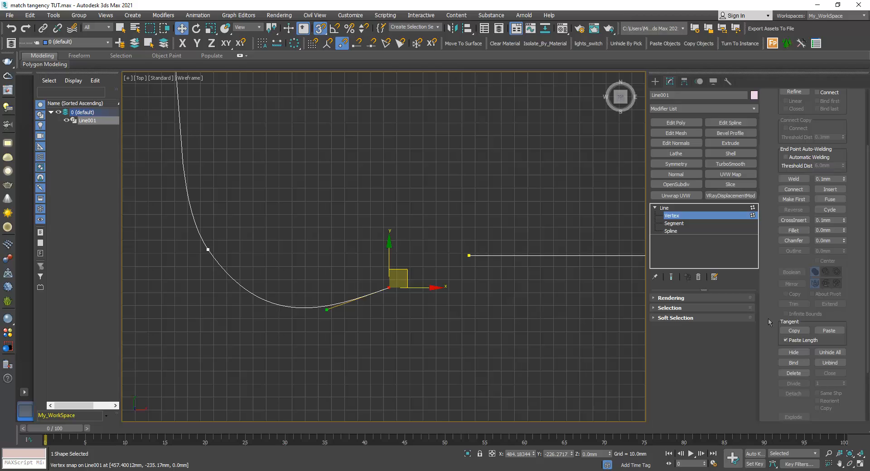
# - Paste the copied tangent, including its length, onto the handle of the curve's end vertex and return to the Move tool
pyautogui.moveTo(767, 312); pyautogui.dragTo(766, 264)
pyautogui.click(825, 285)
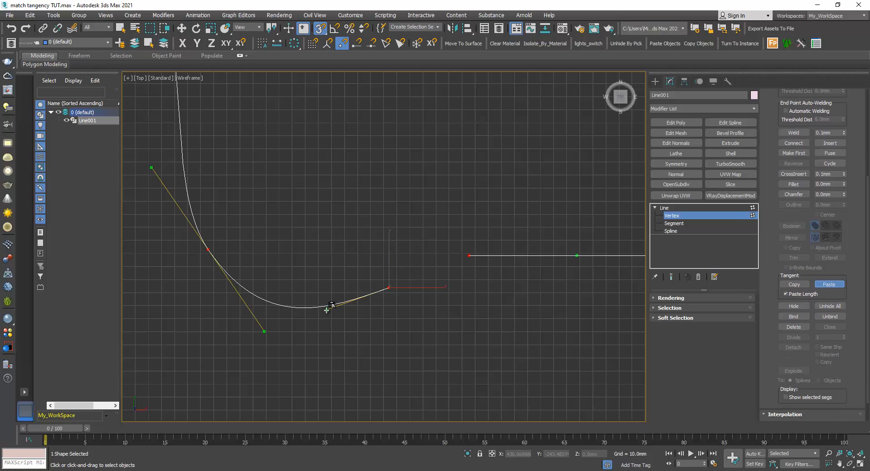
pyautogui.click(326, 310)
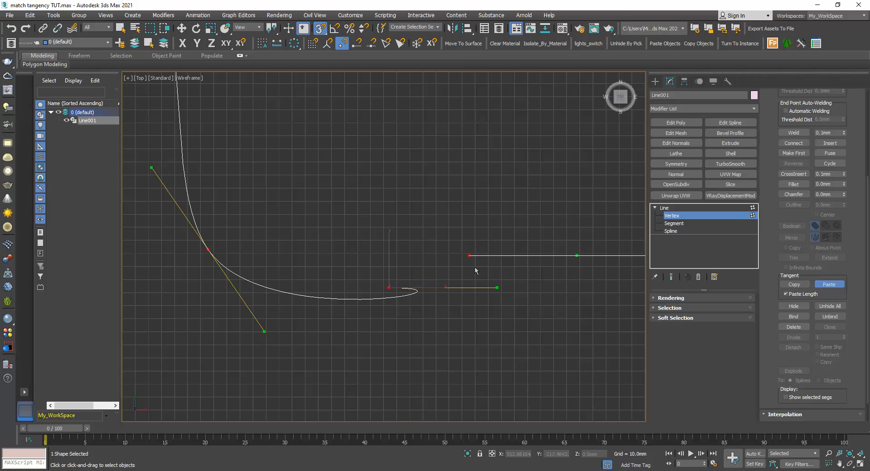
pyautogui.press('w')
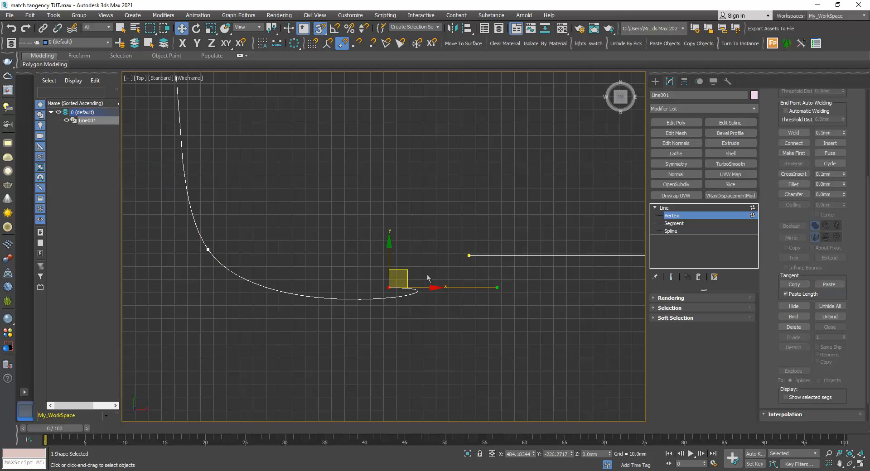
# - Rotate the curve's end vertex by a Z offset so its handle flips to the opposite side, and deselect it
pyautogui.click(383, 290)
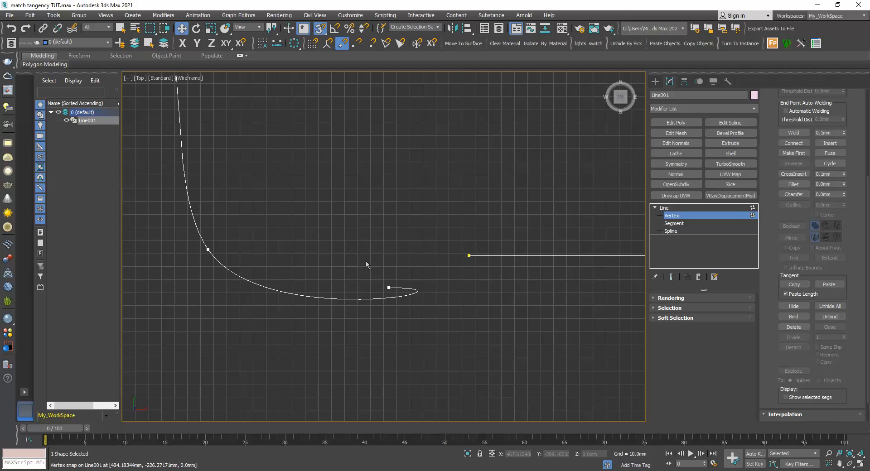
pyautogui.moveTo(385, 278); pyautogui.dragTo(404, 301)
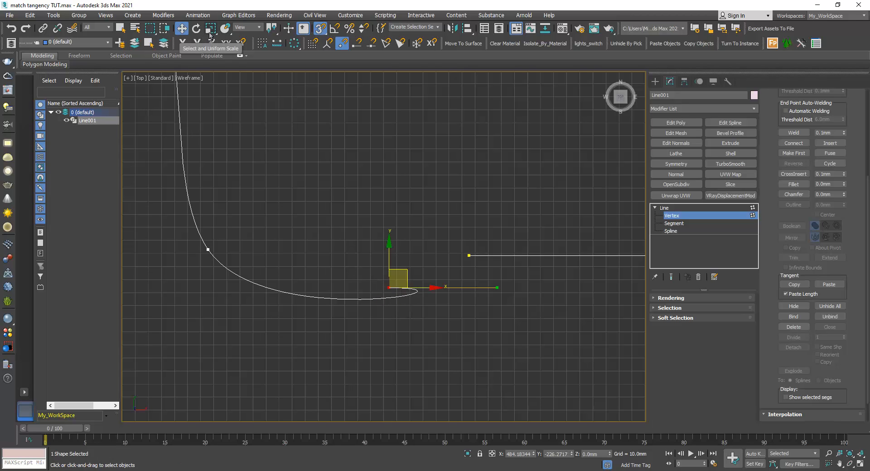
pyautogui.rightClick(196, 29)
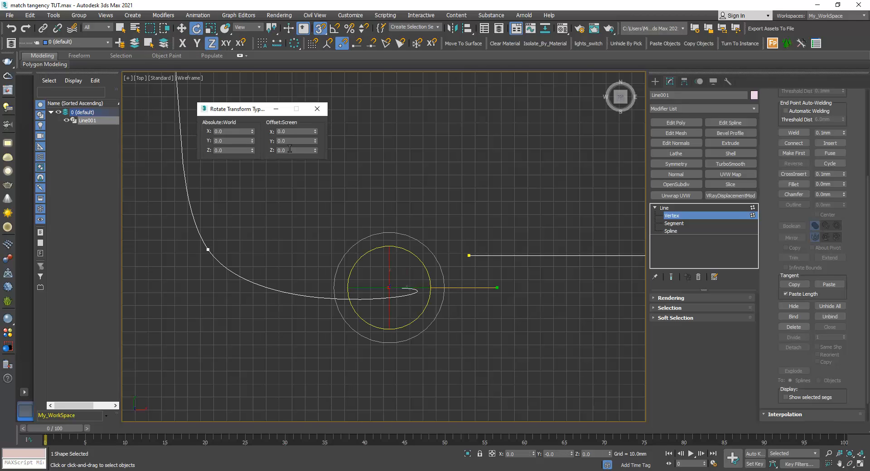
pyautogui.doubleClick(305, 150)
pyautogui.press('Return')
pyautogui.click(317, 108)
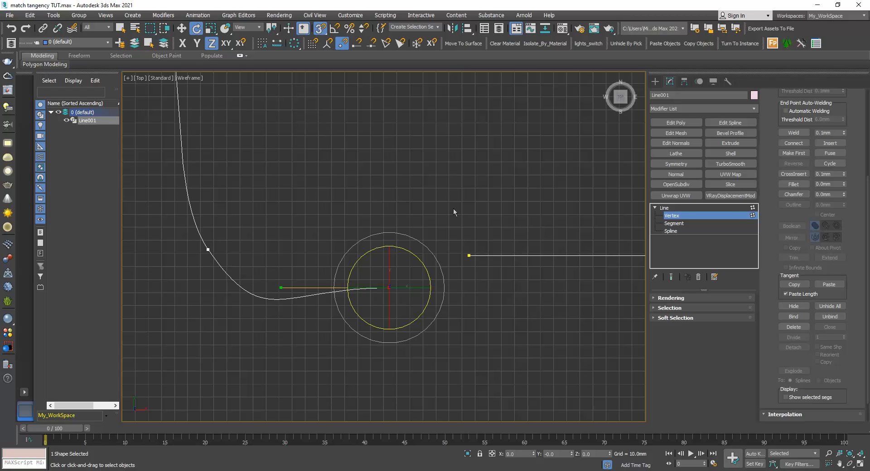
pyautogui.press('w')
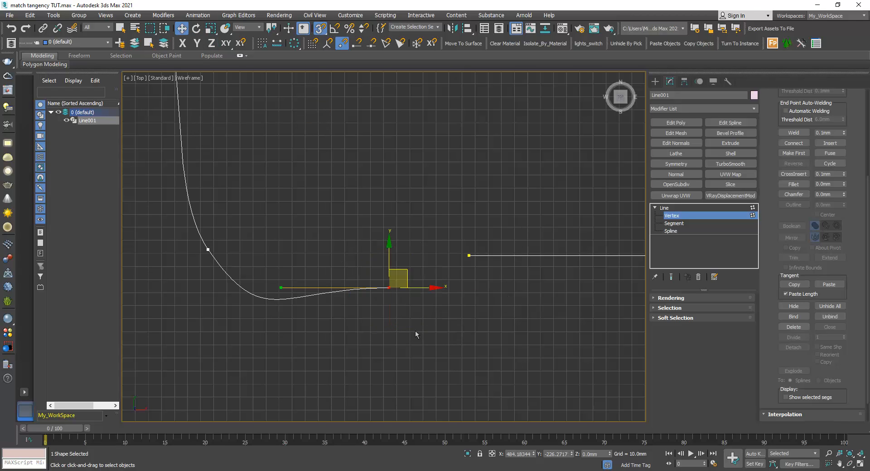
pyautogui.click(508, 287)
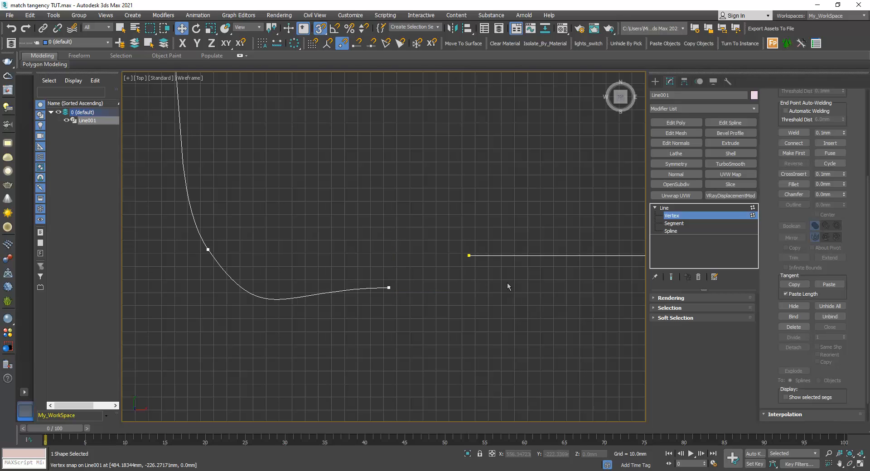
# - At spline level, move the straight line with vertex snapping so its start vertex lands on the curve's end vertex
pyautogui.click(671, 231)
pyautogui.click(557, 256)
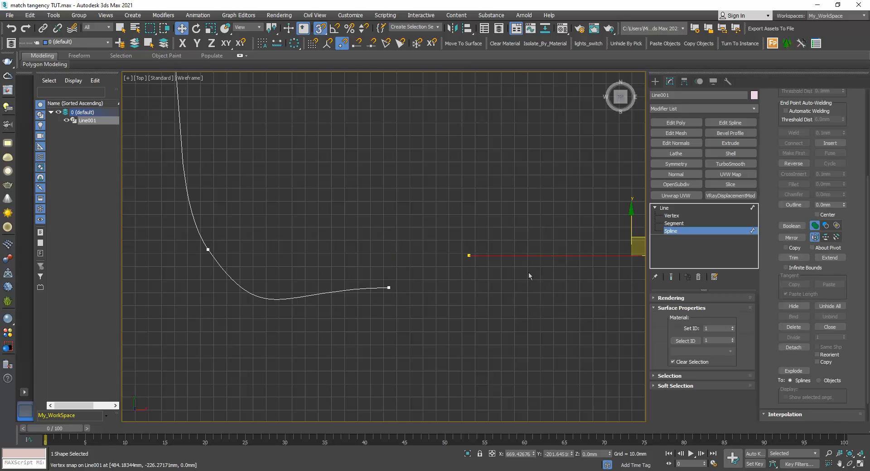
pyautogui.press('F5')
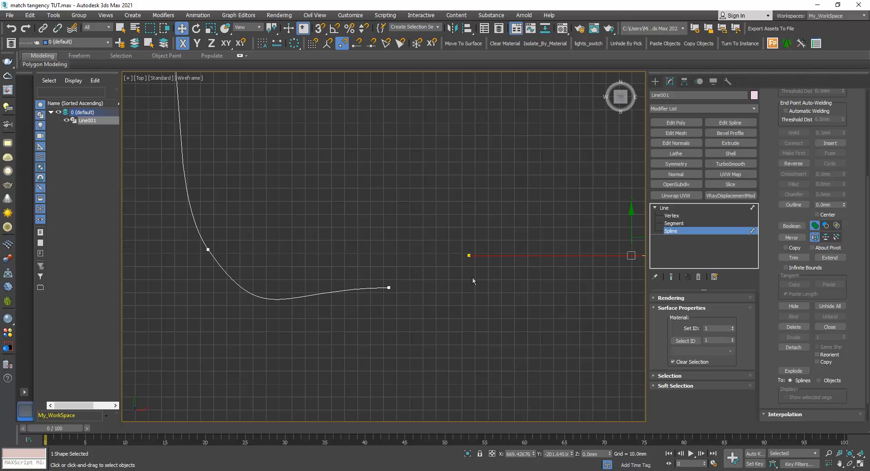
pyautogui.press('s')
pyautogui.moveTo(468, 257)
pyautogui.mouseDown()
pyautogui.moveTo(437, 285)
pyautogui.moveTo(389, 288)
pyautogui.mouseUp()
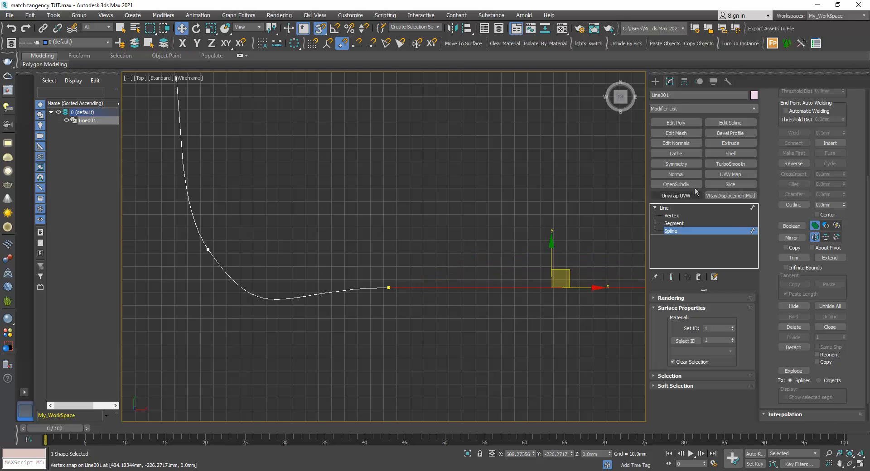
# - Leave the spline level, deselect the shape and examine the joint between the curve and the straight line
pyautogui.click(690, 208)
pyautogui.click(499, 244)
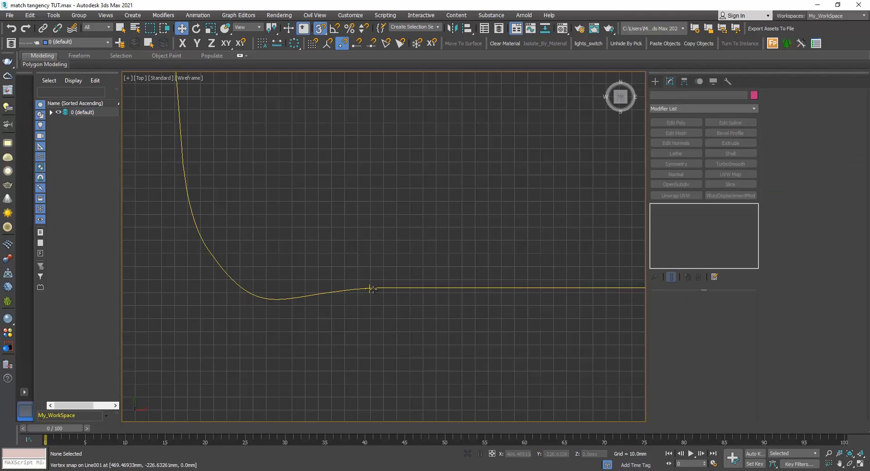
pyautogui.click(372, 290)
pyautogui.click(389, 295)
pyautogui.scroll(-3, 398, 262)
pyautogui.scroll(-3, 424, 277)
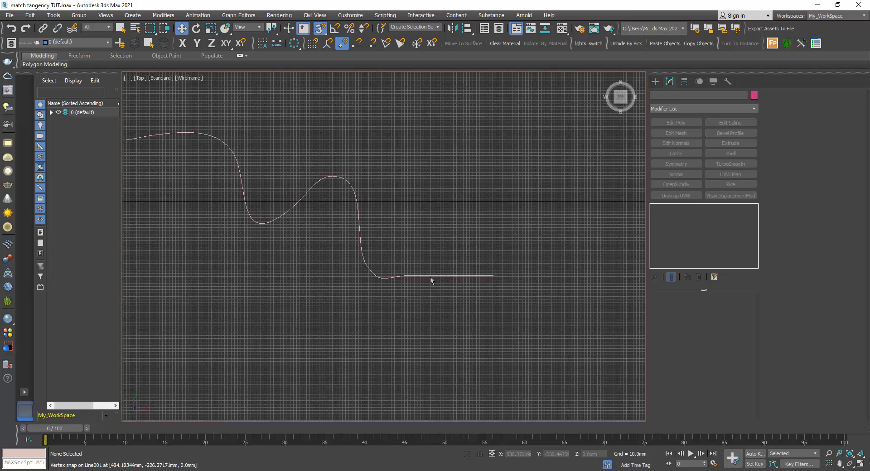
pyautogui.moveTo(340, 254); pyautogui.dragTo(390, 268, button='middle')
# - Select the first curved spline of the combined shape at spline level and detach it as l1
pyautogui.press('q')
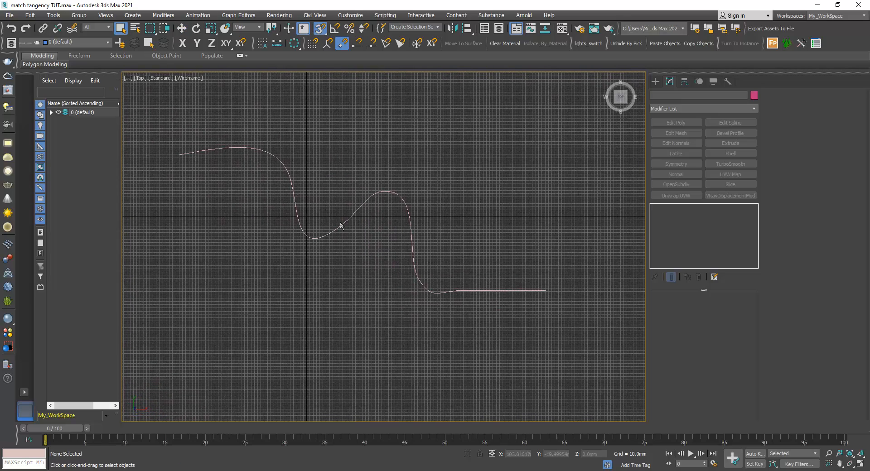
pyautogui.click(413, 255)
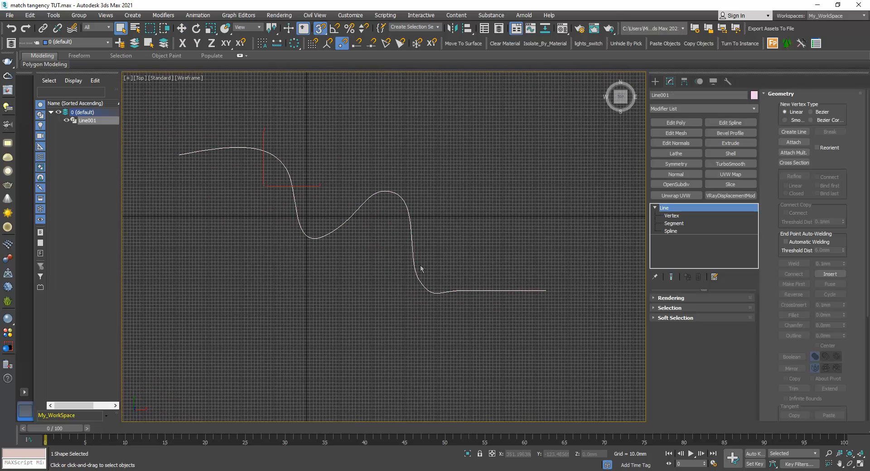
pyautogui.click(413, 316)
pyautogui.click(455, 290)
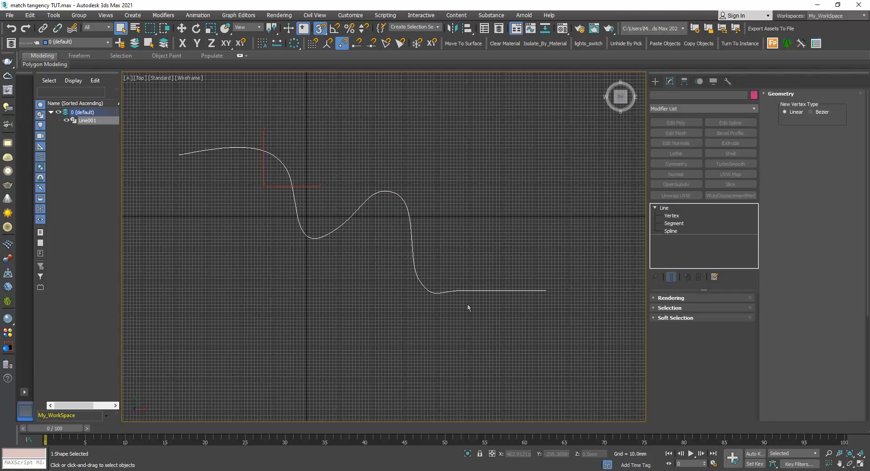
pyautogui.press('3')
pyautogui.click(295, 211)
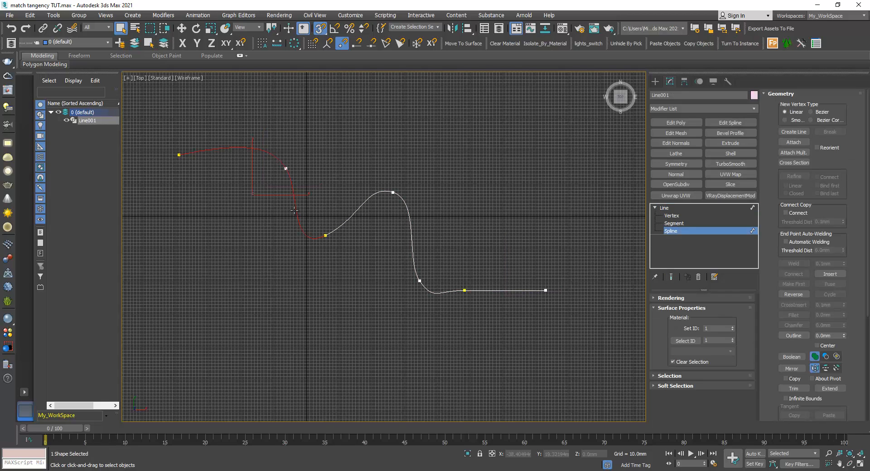
pyautogui.scroll(-5, 776, 351)
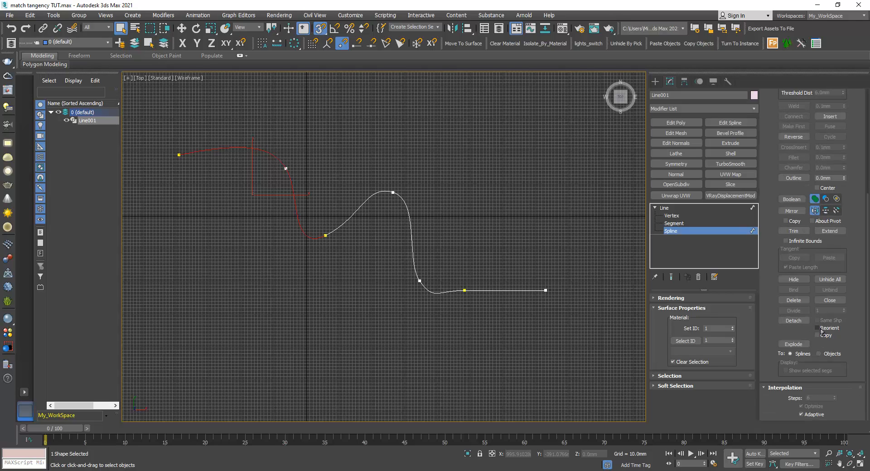
pyautogui.click(794, 321)
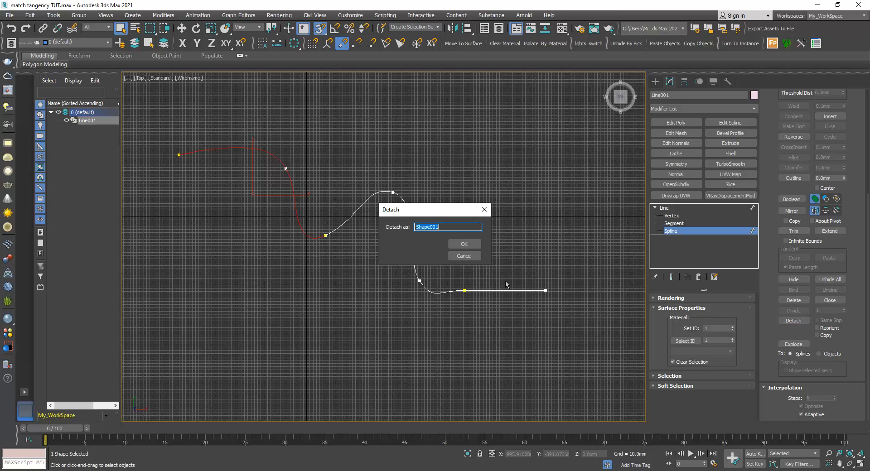
pyautogui.write('l1')
pyautogui.click(463, 245)
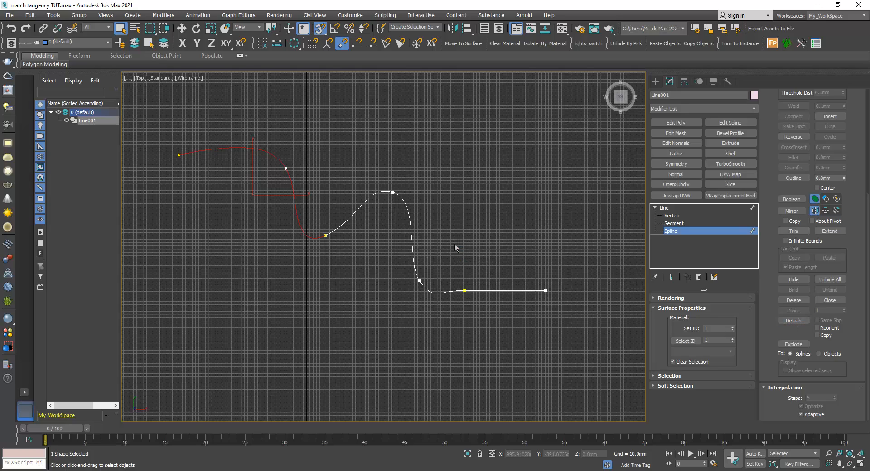
# - Select the second curved spline at spline level and detach it as l2
pyautogui.click(410, 242)
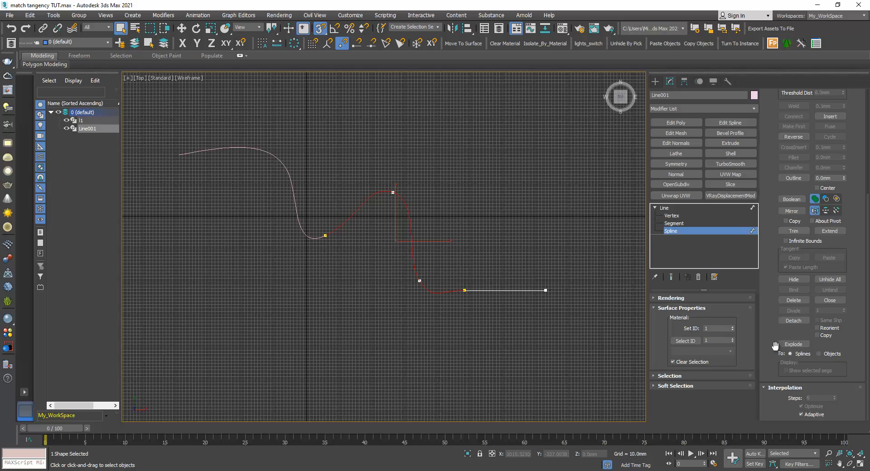
pyautogui.click(794, 321)
pyautogui.write('l2')
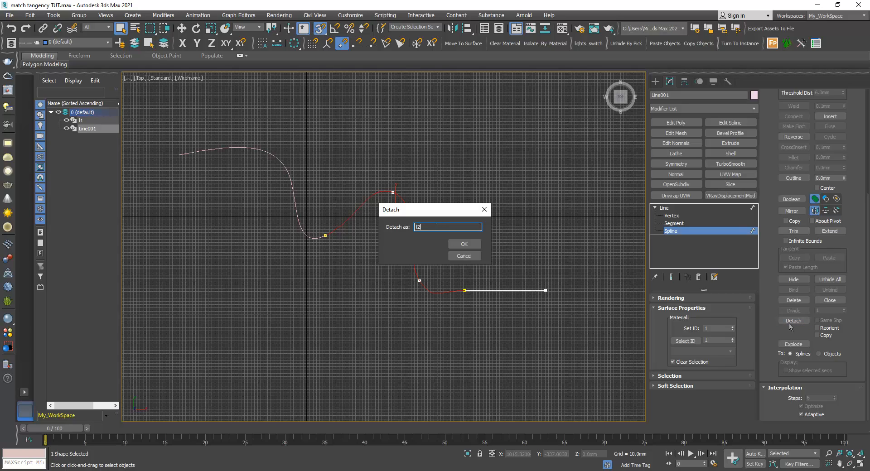
pyautogui.press('Return')
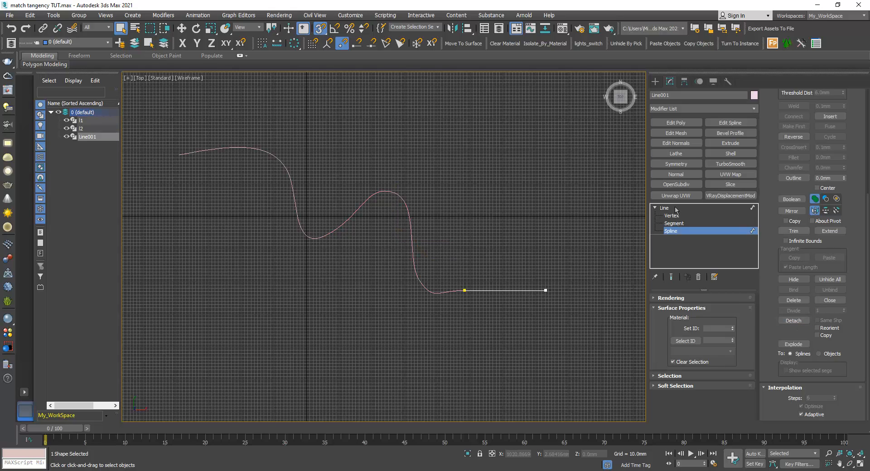
# - Leave the spline level, select all three shapes, switch to the Perspective view and apply one Extrude modifier to them together
pyautogui.press('3')
pyautogui.hotkey('ctrl', 'a')
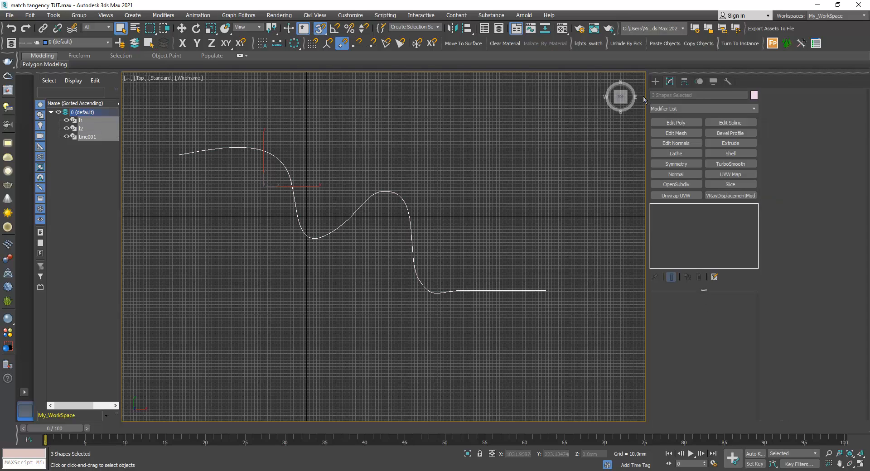
pyautogui.press('p')
pyautogui.scroll(-3, 412, 307)
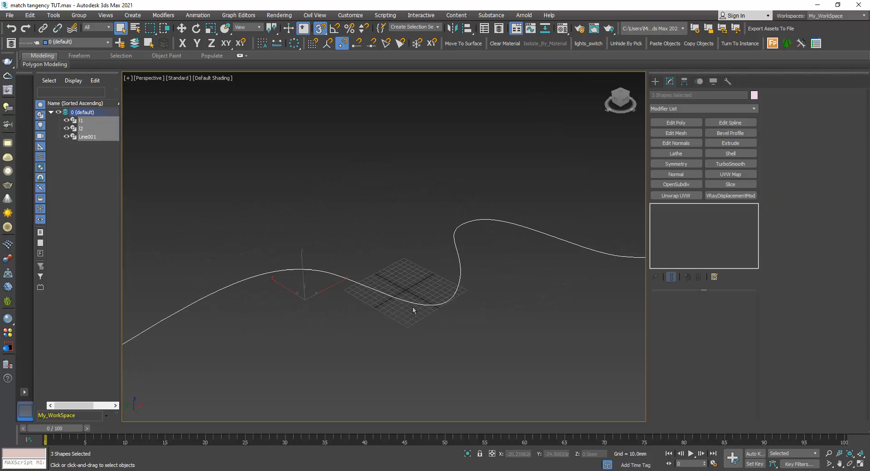
pyautogui.scroll(-1, 412, 306)
pyautogui.moveTo(414, 310)
pyautogui.keyDown('alt'); pyautogui.mouseDown(button='middle')
pyautogui.moveTo(383, 331)
pyautogui.moveTo(388, 282)
pyautogui.moveTo(431, 311)
pyautogui.mouseUp(button='middle'); pyautogui.keyUp('alt')
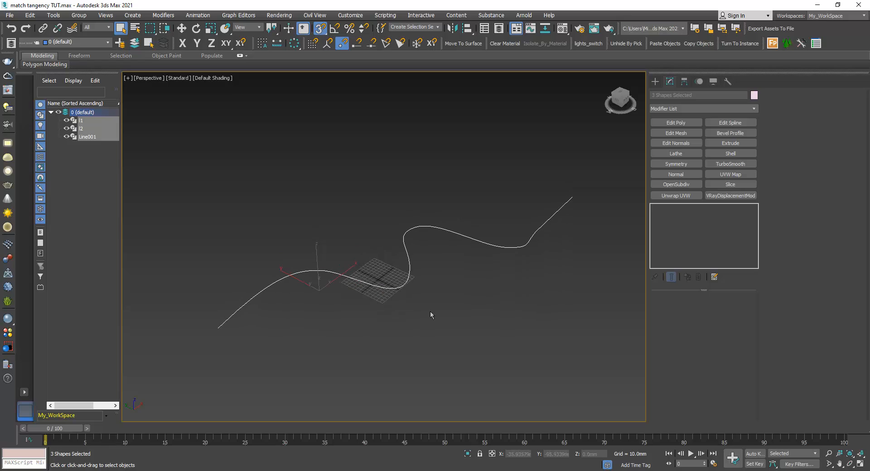
pyautogui.scroll(-4, 461, 317)
pyautogui.click(494, 343)
pyautogui.moveTo(384, 234); pyautogui.dragTo(384, 234)
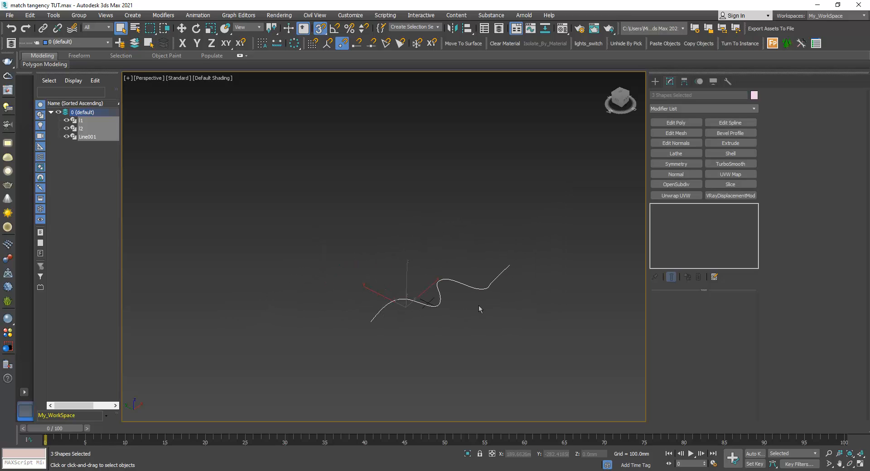
pyautogui.click(730, 143)
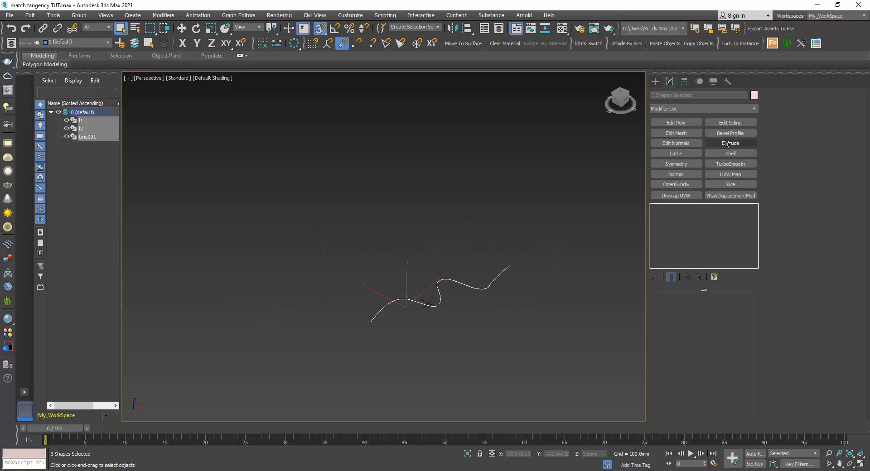
pyautogui.scroll(4, 500, 305)
pyautogui.click(495, 304)
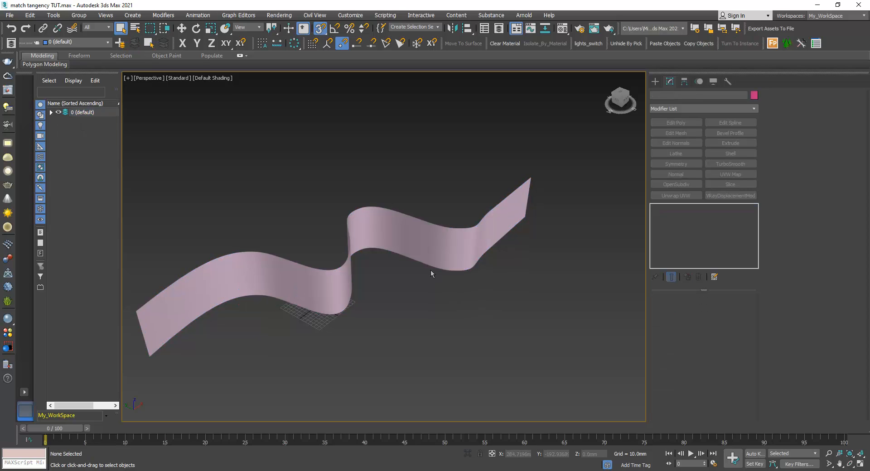
# - Select the middle extruded strip l2, raise the Extrude amount to 329 mm and deselect it
pyautogui.click(427, 247)
pyautogui.click(515, 314)
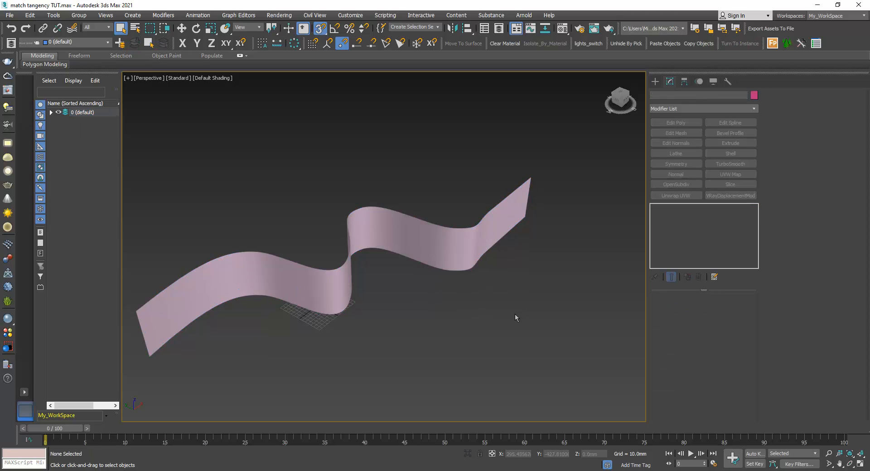
pyautogui.click(451, 256)
pyautogui.moveTo(728, 311); pyautogui.dragTo(728, 253)
pyautogui.scroll(-5, 437, 296)
pyautogui.keyDown('alt'); pyautogui.moveTo(426, 322); pyautogui.dragTo(467, 311, button='middle'); pyautogui.keyUp('alt')
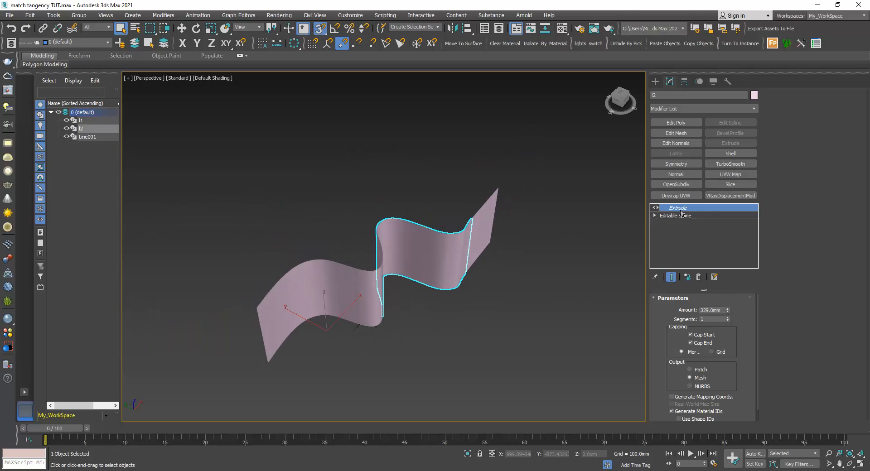
pyautogui.click(531, 299)
# - Examine the extruded strips and the joints between them from several angles, checking l1 and its neighbour as separate objects
pyautogui.click(306, 301)
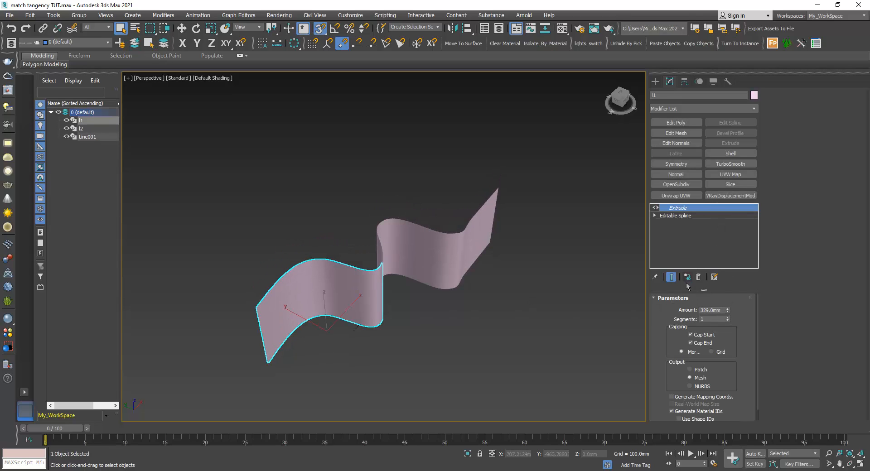
pyautogui.click(410, 311)
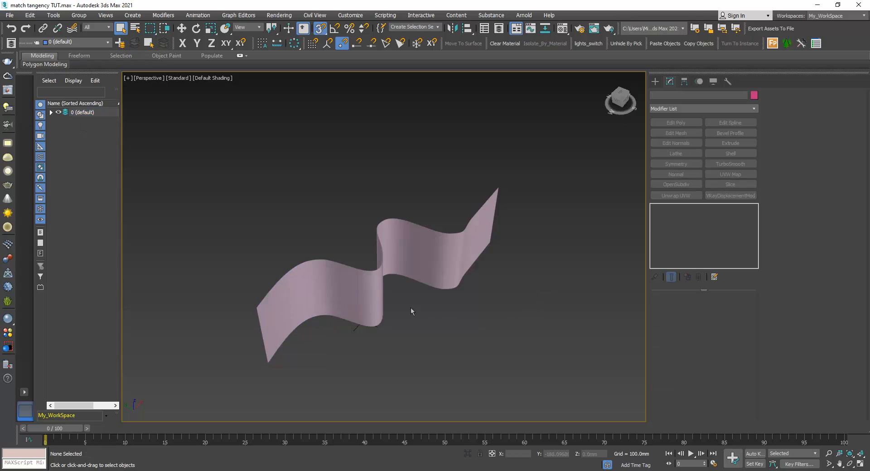
pyautogui.click(363, 295)
pyautogui.click(393, 247)
pyautogui.keyDown('alt'); pyautogui.moveTo(388, 258); pyautogui.dragTo(406, 339, button='middle'); pyautogui.keyUp('alt')
pyautogui.click(406, 339)
pyautogui.scroll(3, 435, 283)
pyautogui.scroll(2, 436, 283)
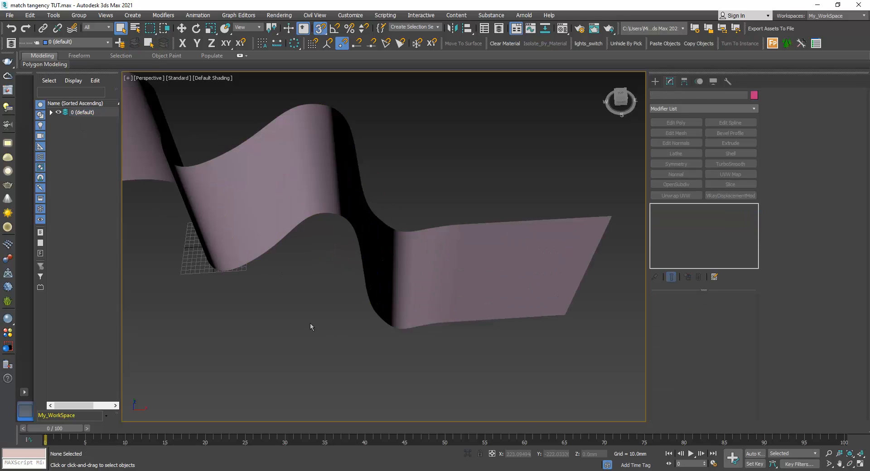
pyautogui.keyDown('alt'); pyautogui.moveTo(311, 326); pyautogui.dragTo(515, 335, button='middle'); pyautogui.keyUp('alt')
pyautogui.scroll(-4, 515, 340)
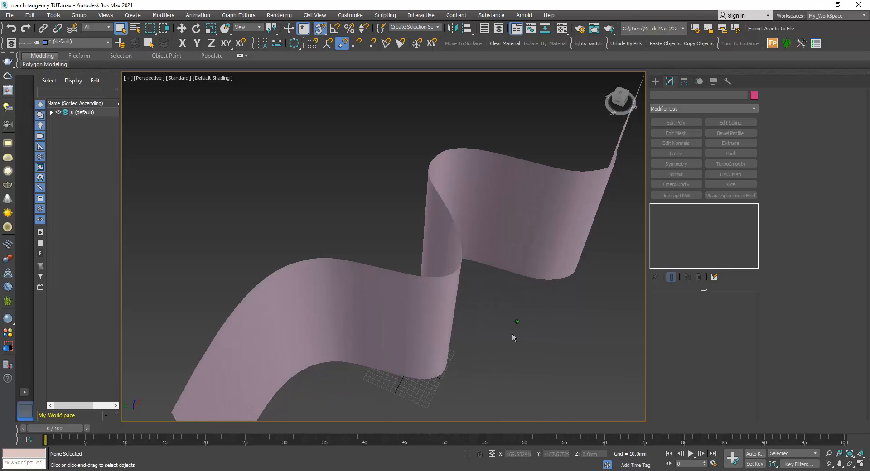
pyautogui.moveTo(412, 319)
pyautogui.keyDown('alt'); pyautogui.mouseDown(button='middle')
pyautogui.moveTo(393, 297)
pyautogui.moveTo(396, 314)
pyautogui.mouseUp(button='middle'); pyautogui.keyUp('alt')
pyautogui.scroll(3, 399, 302)
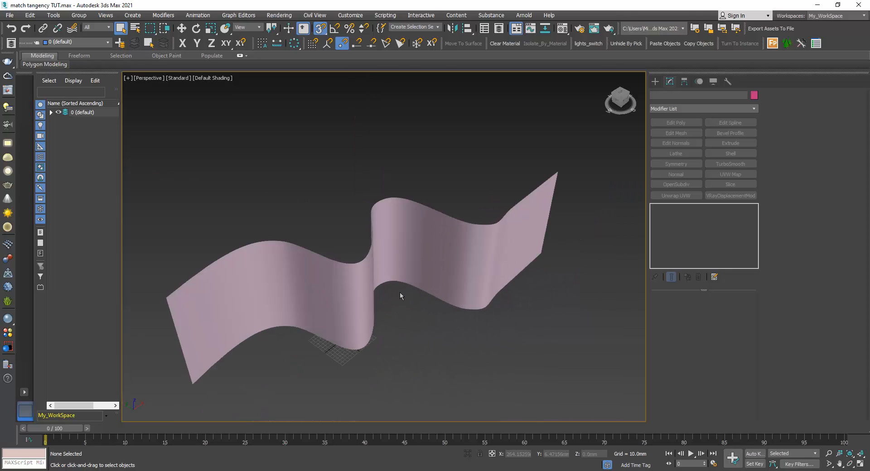
# - Enter the vertex level of l1's Editable Spline and inspect the Bezier handles of its free end vertex
pyautogui.click(354, 288)
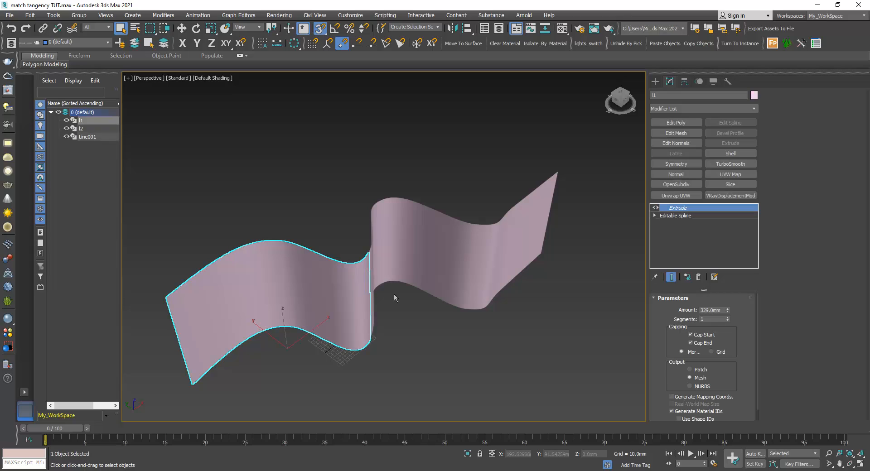
pyautogui.click(660, 216)
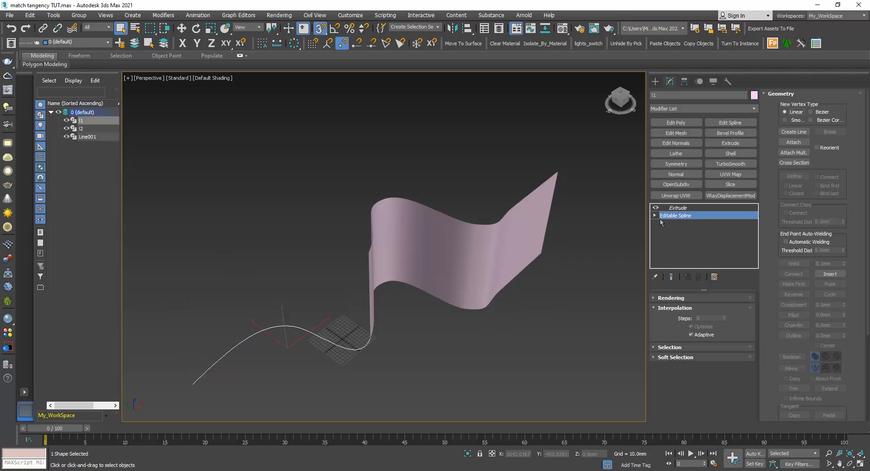
pyautogui.click(655, 216)
pyautogui.click(672, 223)
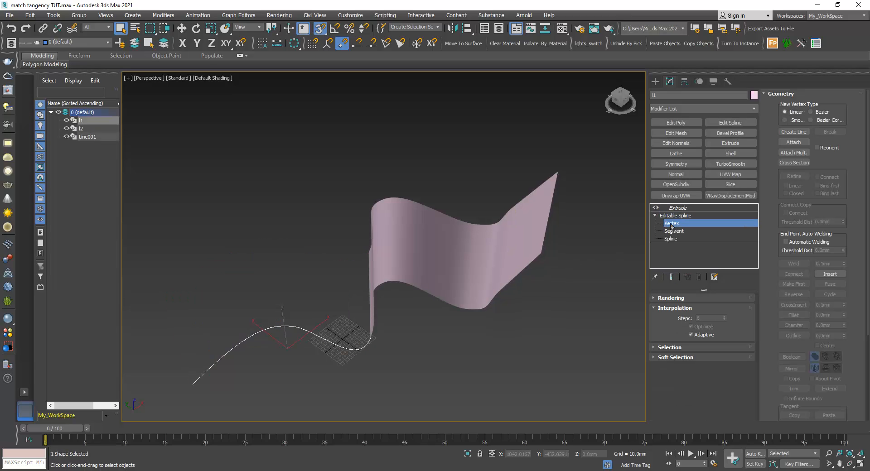
pyautogui.rightClick(204, 394)
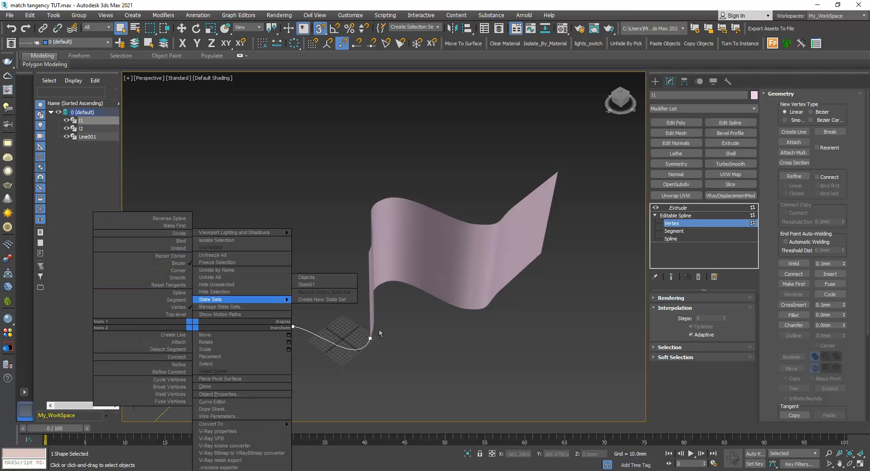
pyautogui.moveTo(277, 371); pyautogui.dragTo(343, 326, button='middle')
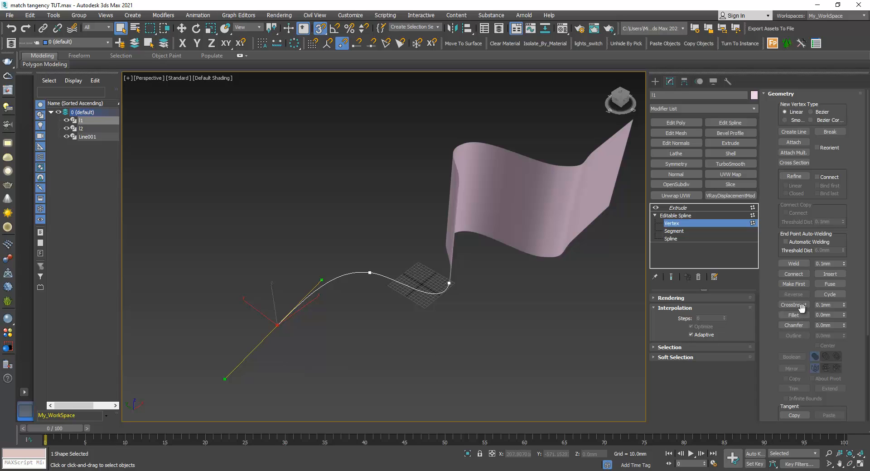
pyautogui.moveTo(391, 322); pyautogui.dragTo(333, 339, button='middle')
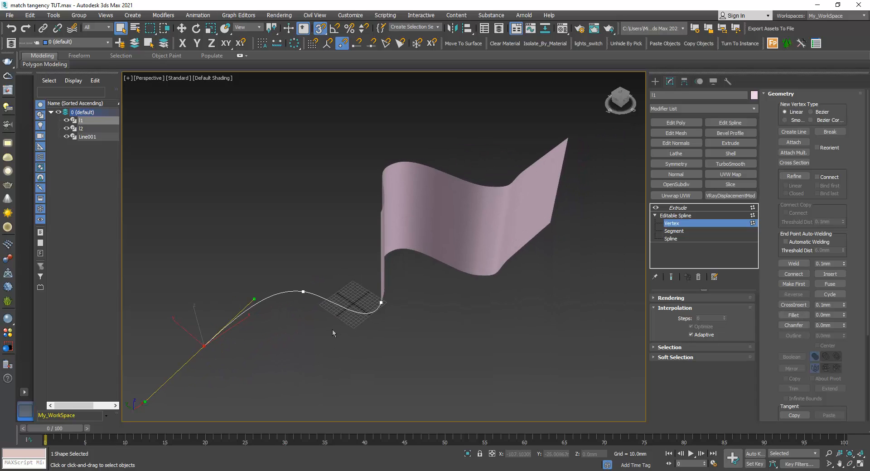
pyautogui.scroll(-3, 333, 329)
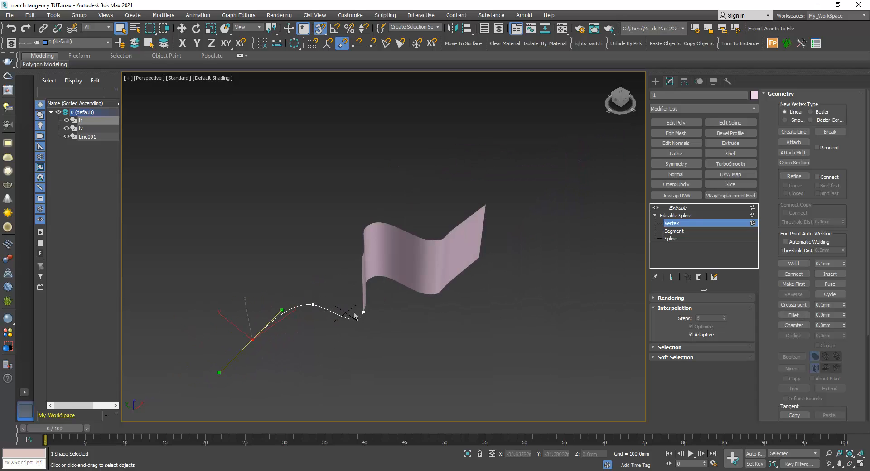
# - Return l1 to its Extrude level, deselect it and review the complete row of extruded surfaces
pyautogui.click(674, 217)
pyautogui.click(675, 208)
pyautogui.click(375, 349)
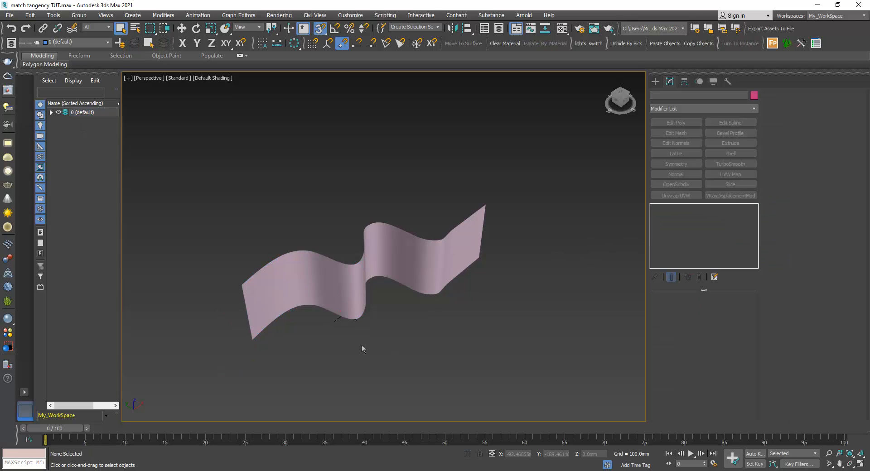
pyautogui.moveTo(362, 349); pyautogui.dragTo(383, 358, button='middle')
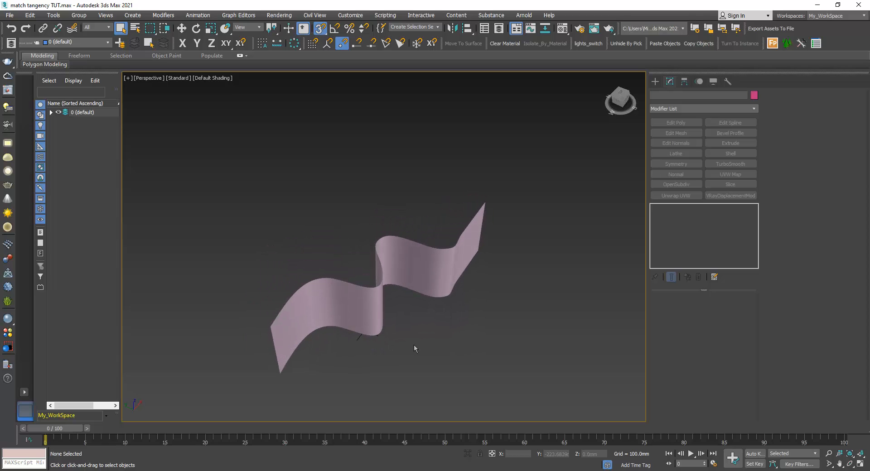